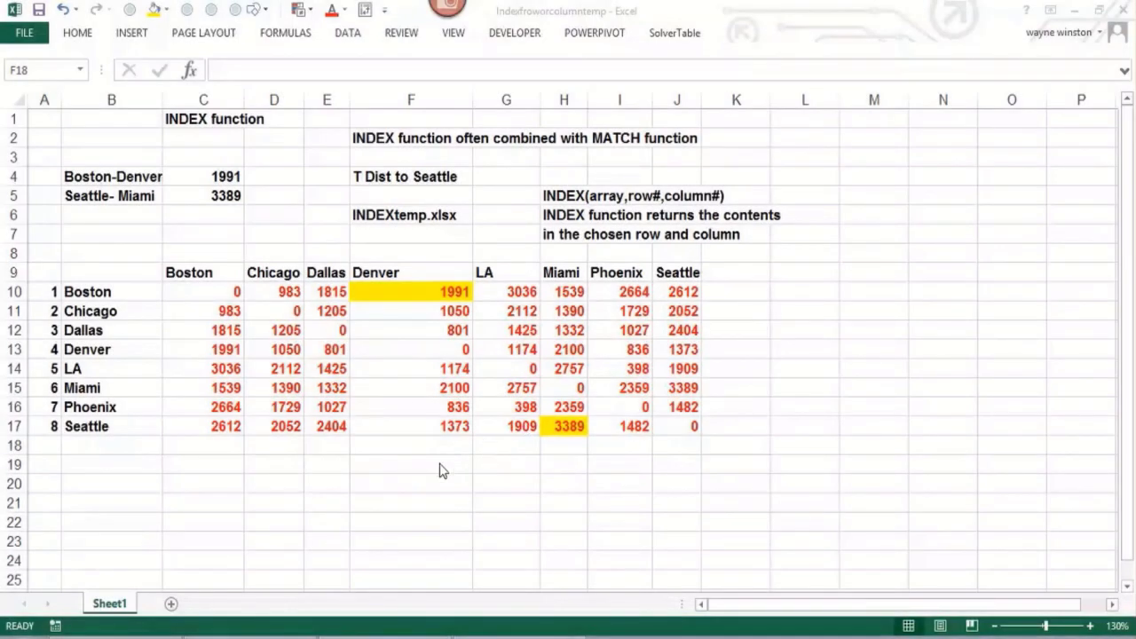
Step: Enter the note "if you enter row# or column# =0" in cell J20
click(419, 463)
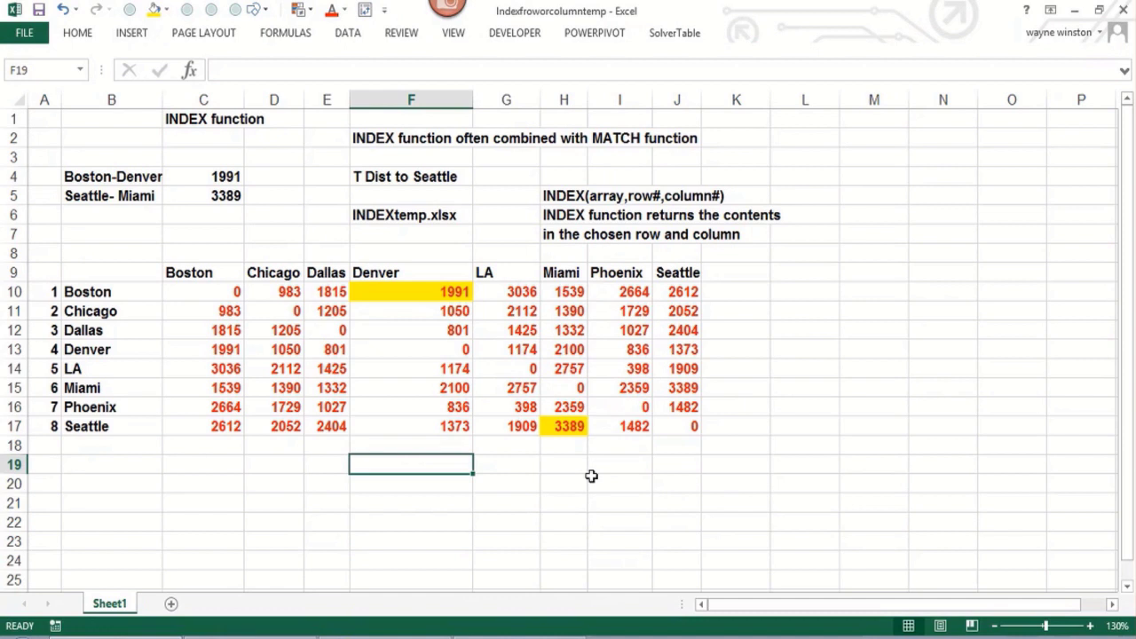
click(635, 480)
click(687, 483)
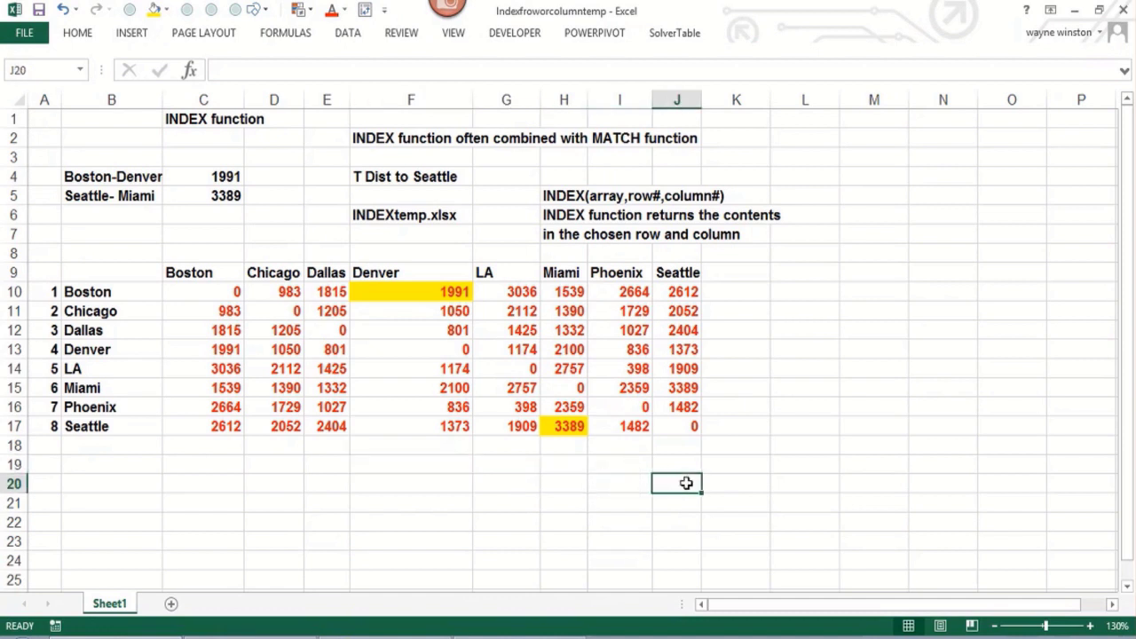
text(if)
text( yo)
key(BackSpace)
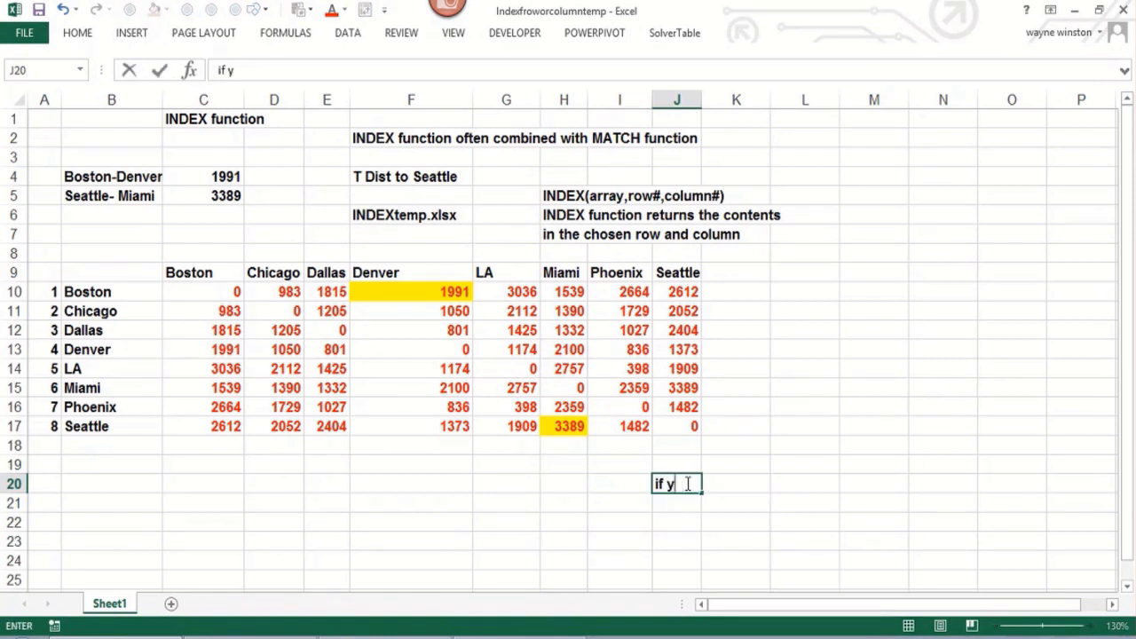
text(ou enter row)
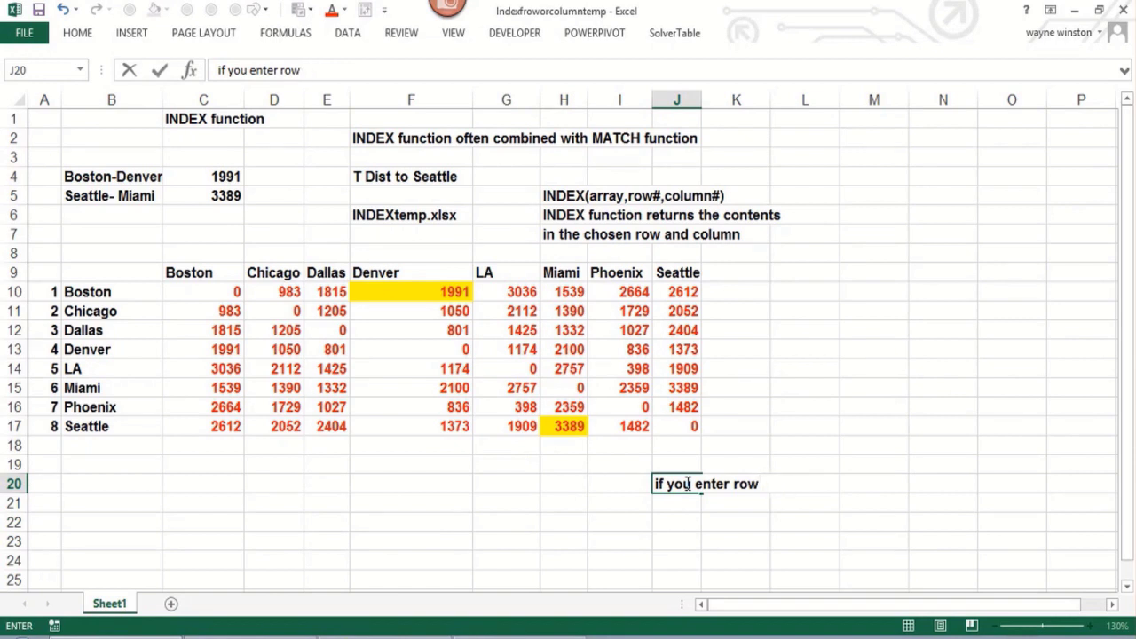
text(# or colu)
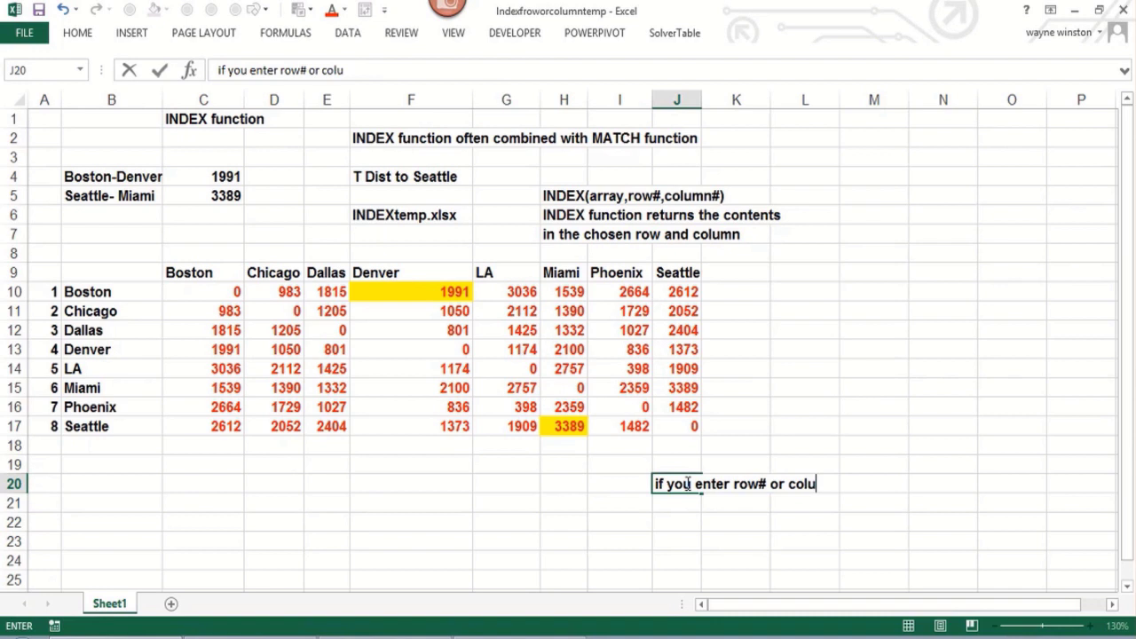
text(,m)
key(BackSpace)
key(BackSpace)
text(mn# =0)
key(Return)
Step: Continue the note in cell J21 with "then INDEX will pick off an entire row or column"
text(the nINDEX)
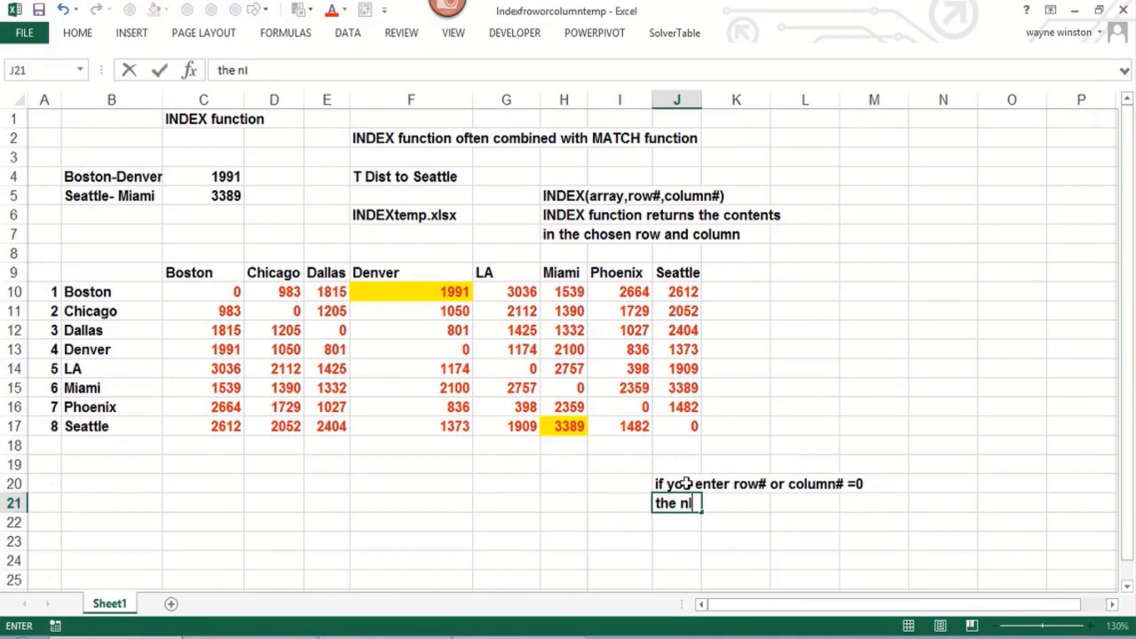
key(BackSpace)
key(BackSpace)
key(BackSpace)
key(BackSpace)
key(BackSpace)
key(BackSpace)
text(n INDEX)
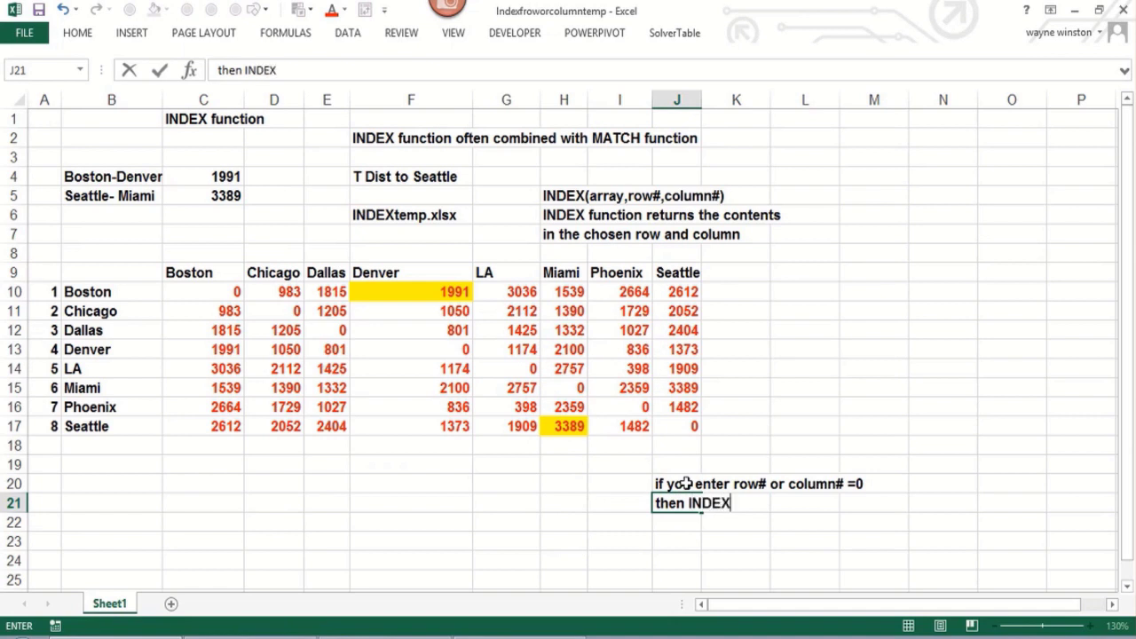
text( will pick o)
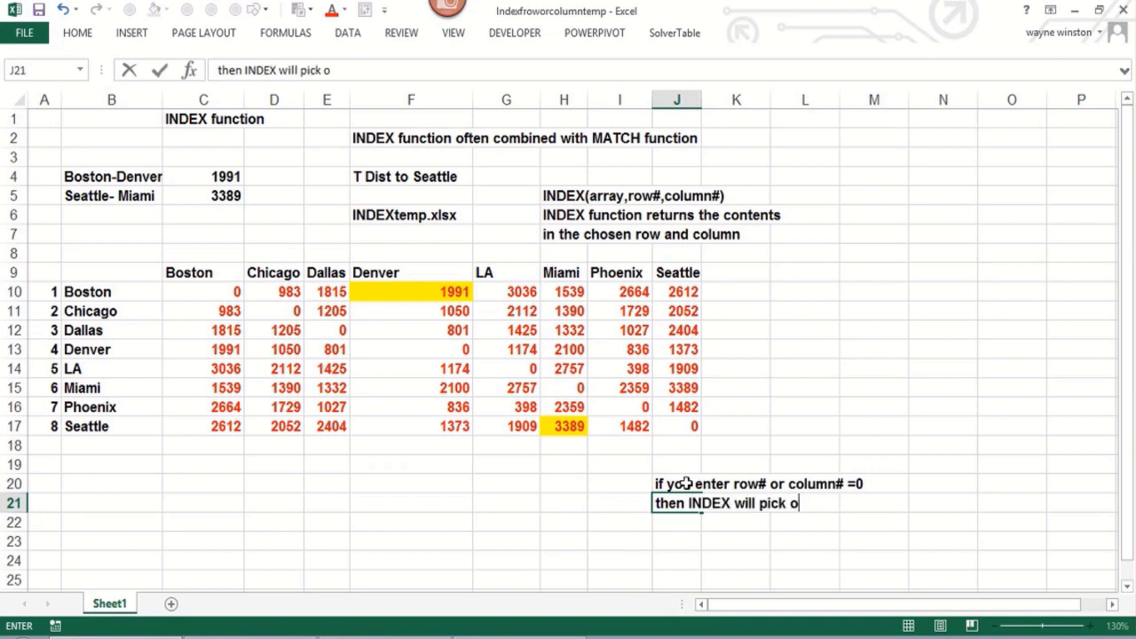
text(ff an entire )
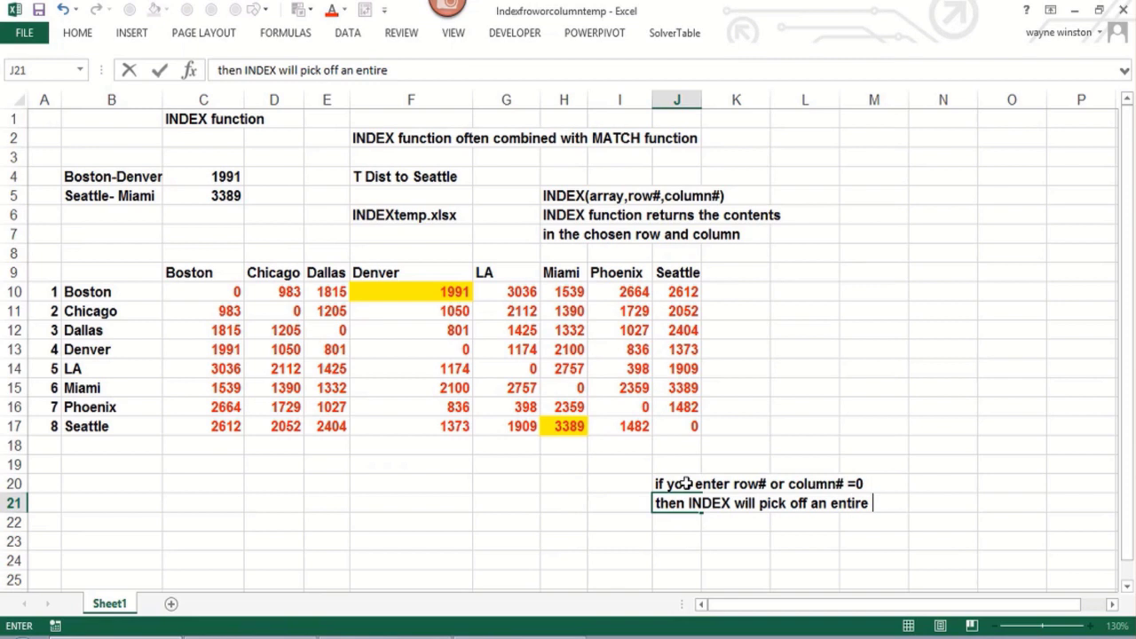
text(row or colun)
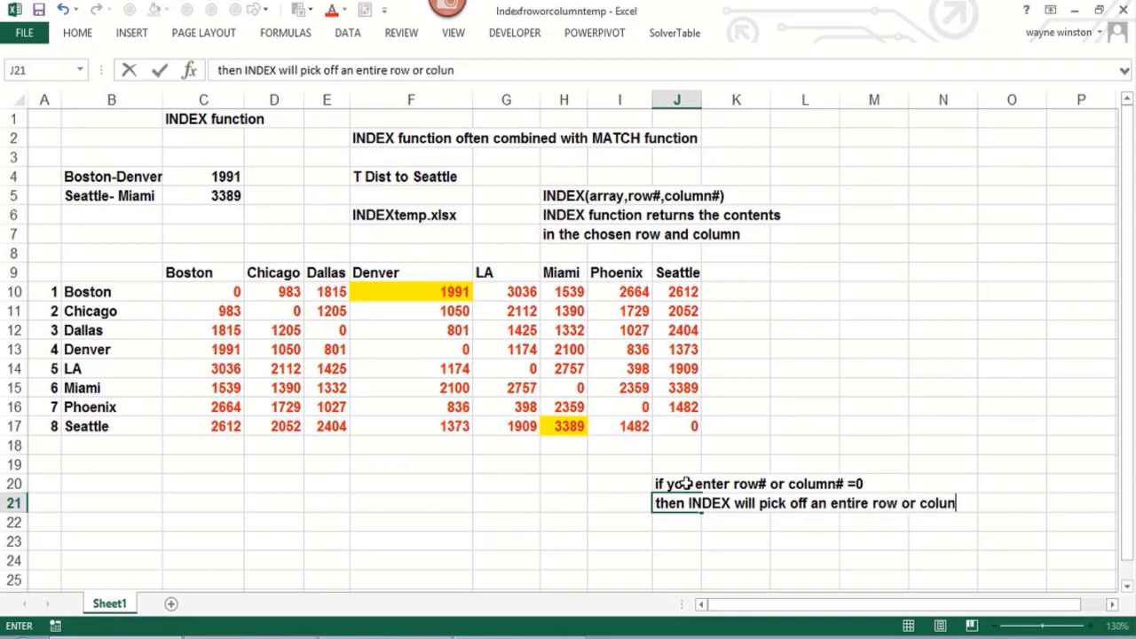
key(BackSpace)
text(mn)
key(Return)
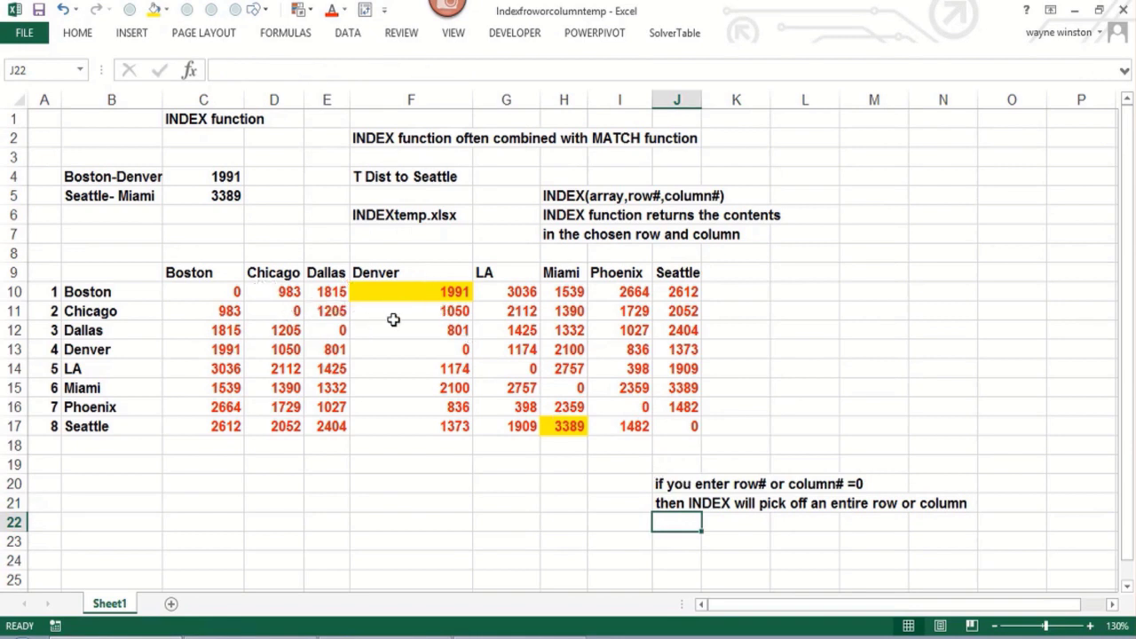
Step: Sum the Denver column of the distance table in F20 with the formula =SUM(INDEX(C10:J17,0,4))
click(396, 350)
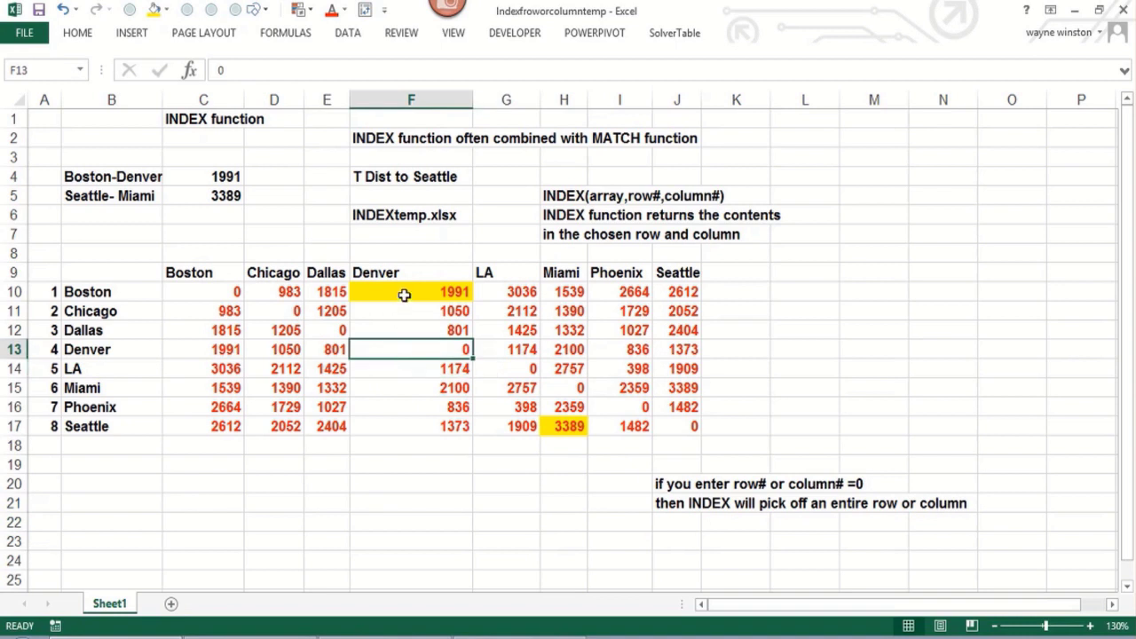
click(398, 483)
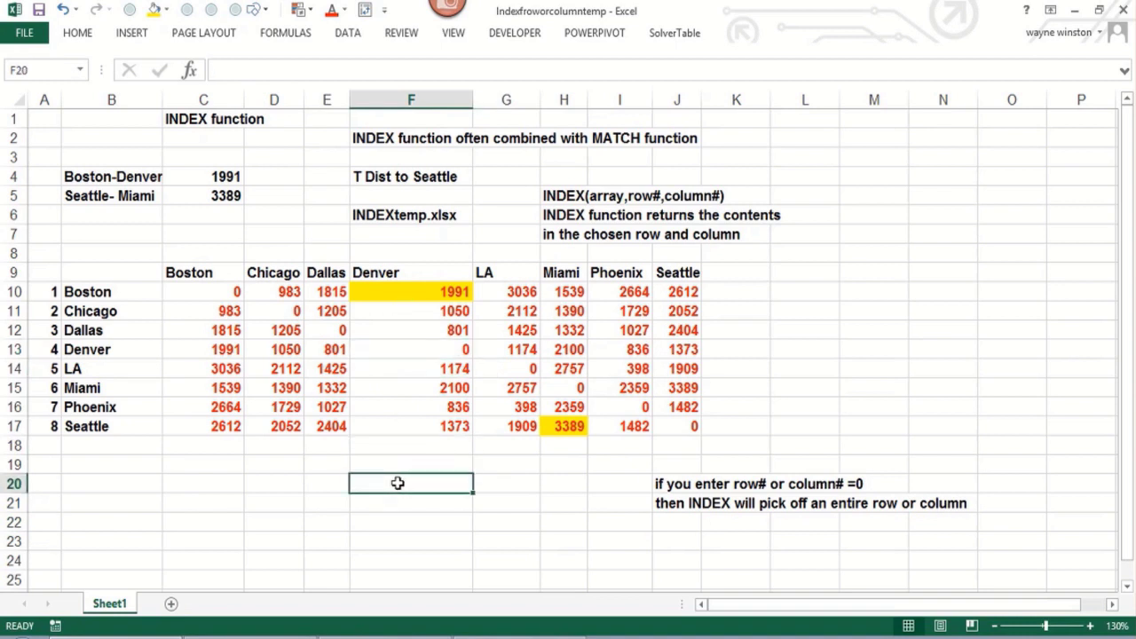
text(=sum)
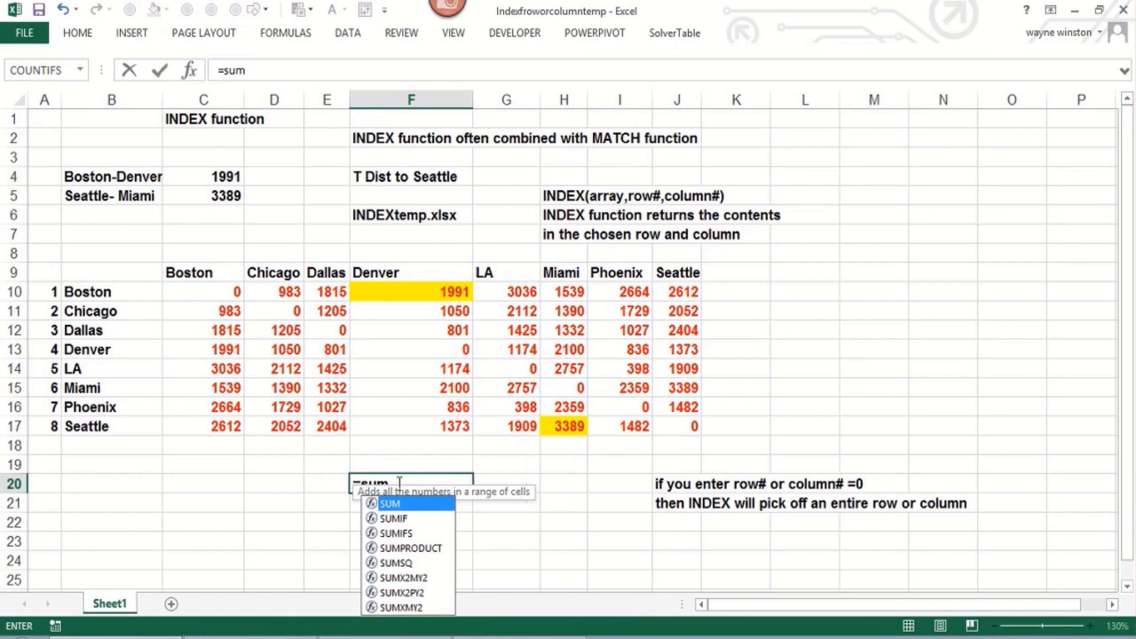
text((index()
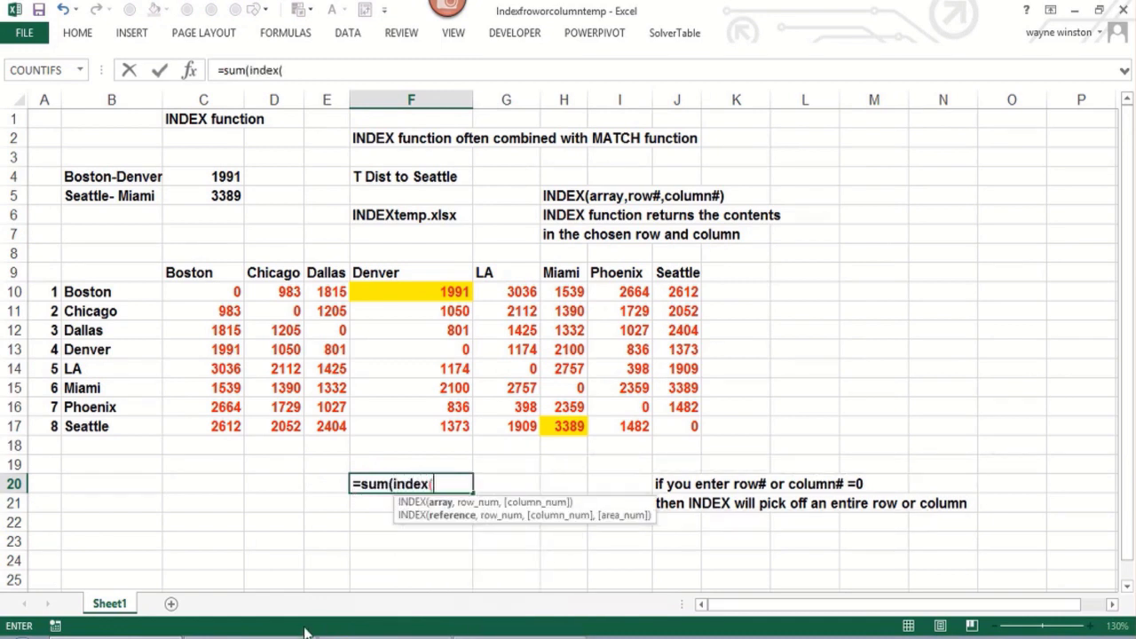
drag(208, 291, 662, 425)
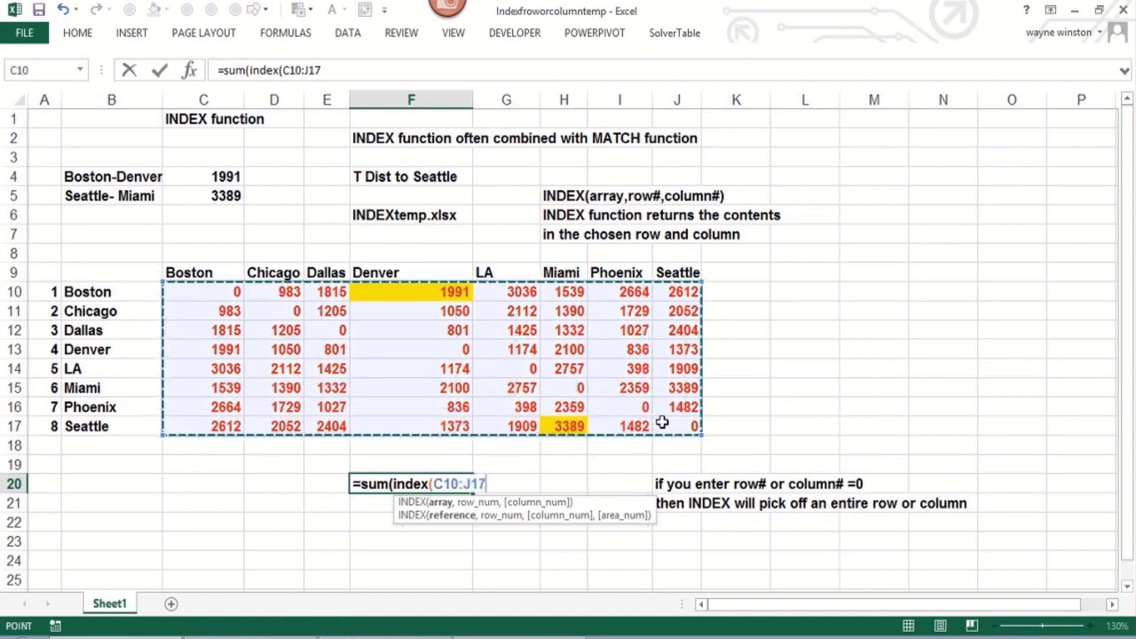
text(,0,4)
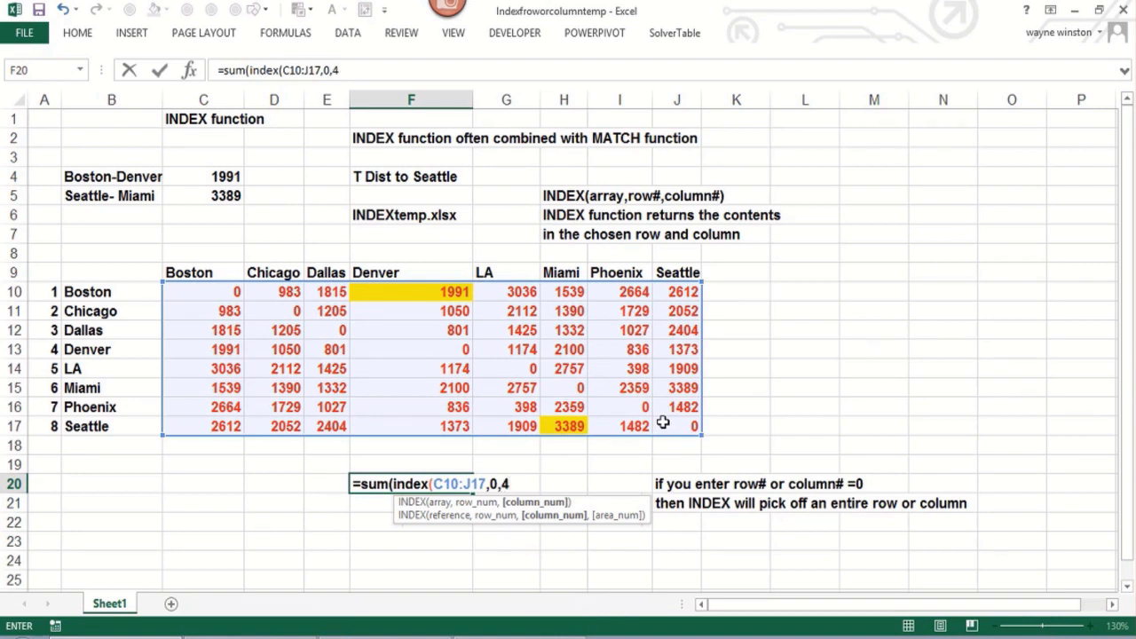
text()))
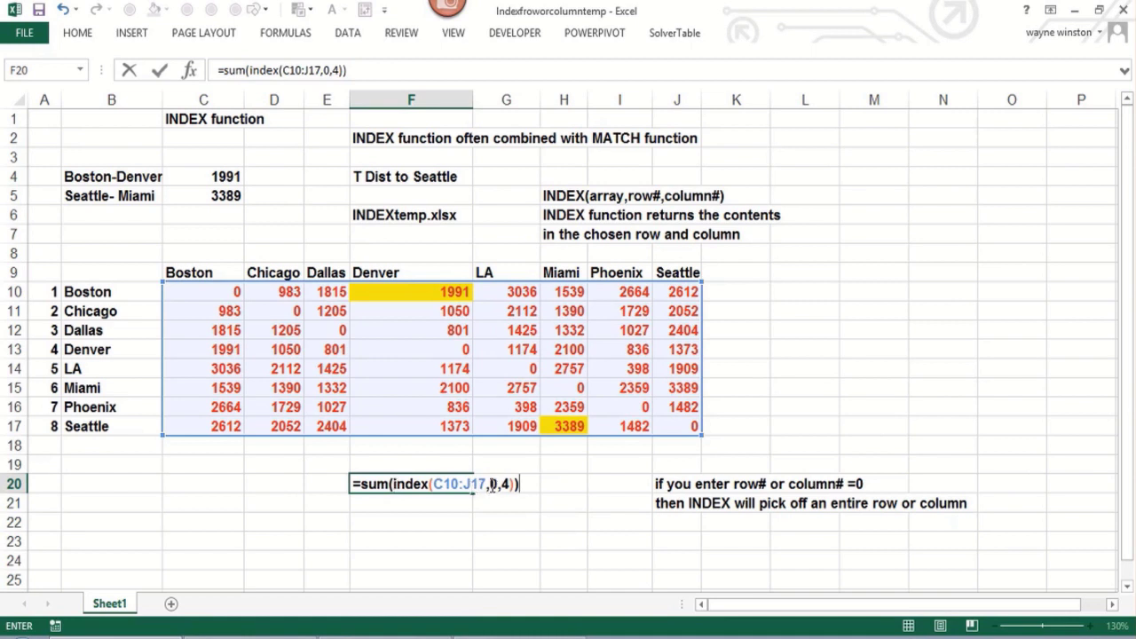
key(Return)
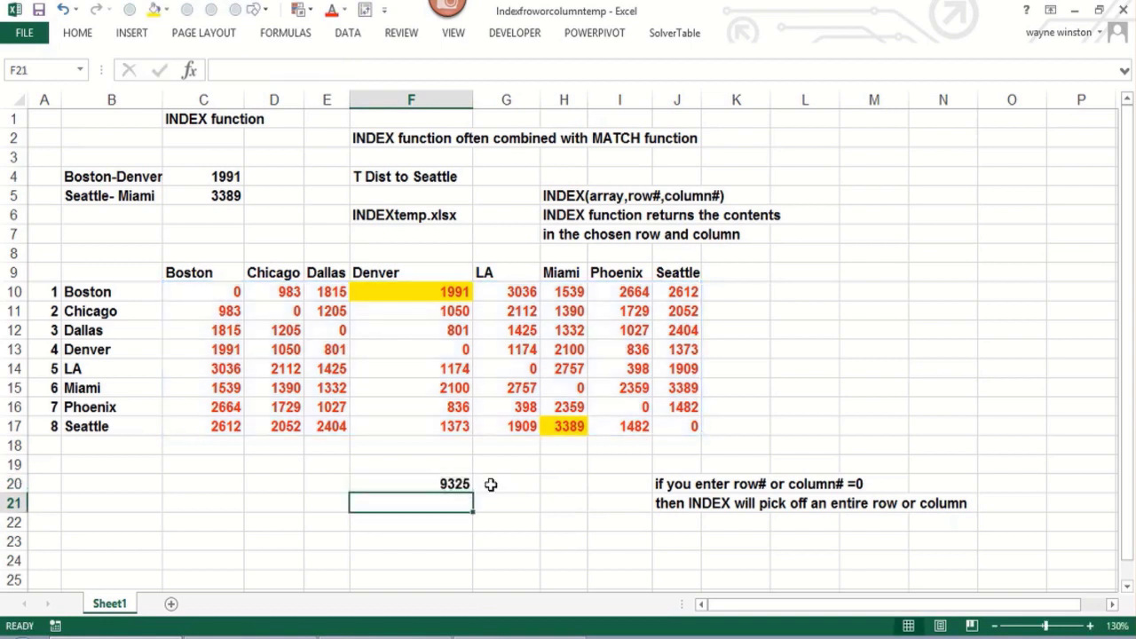
Step: Total the Denver distances in F18 with a manually written SUM of F10:F17, and clear that cell again
click(403, 443)
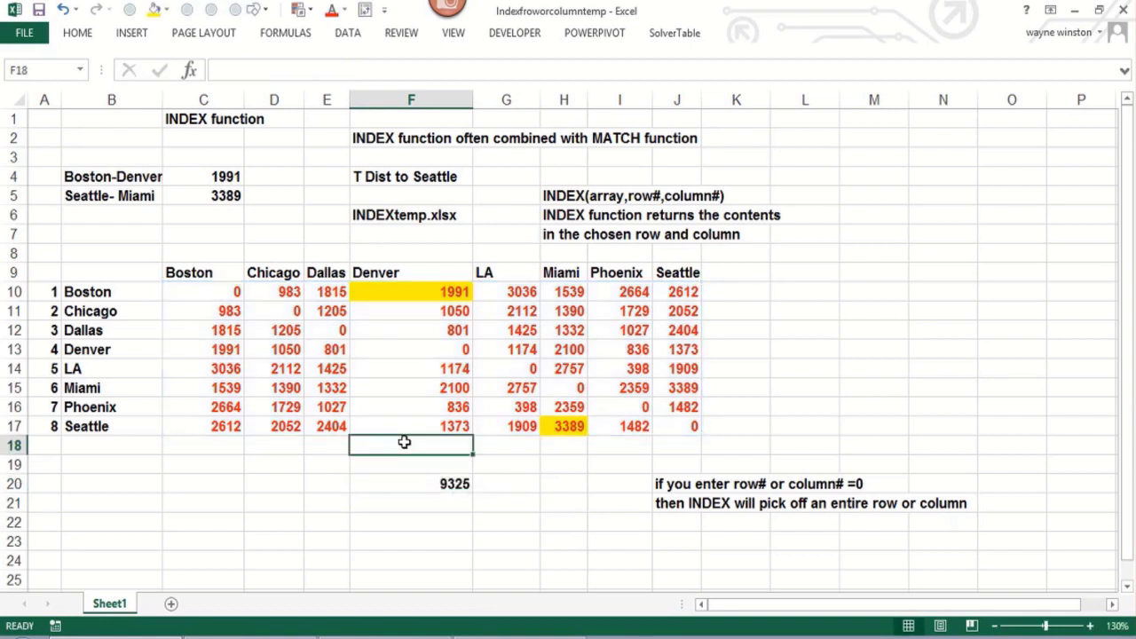
text(=sum()
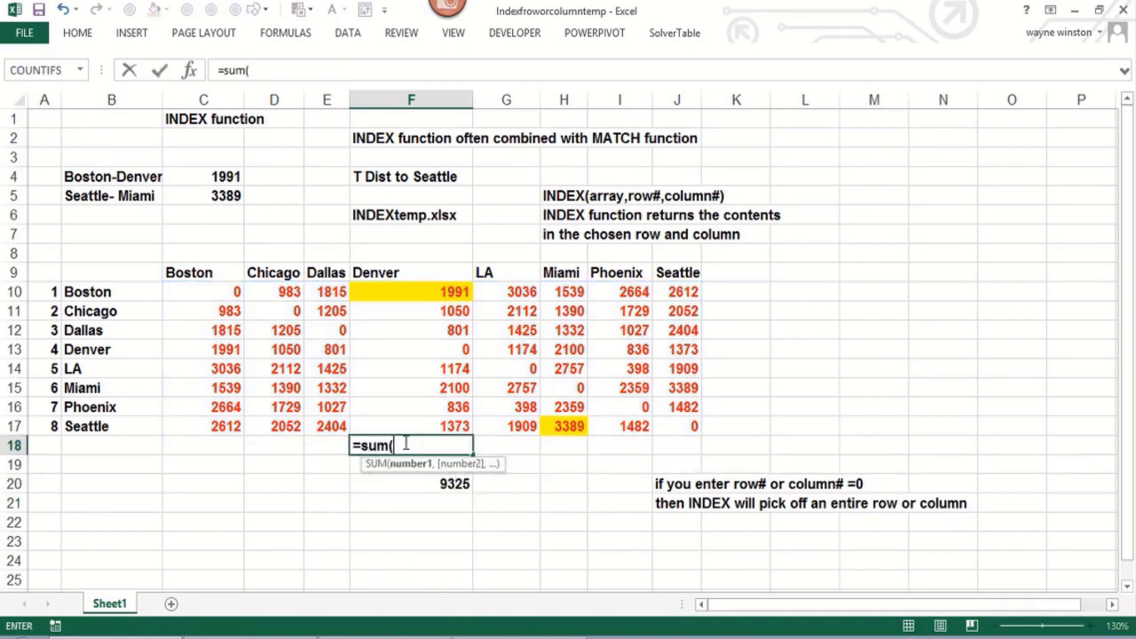
drag(388, 289, 401, 423)
key(Return)
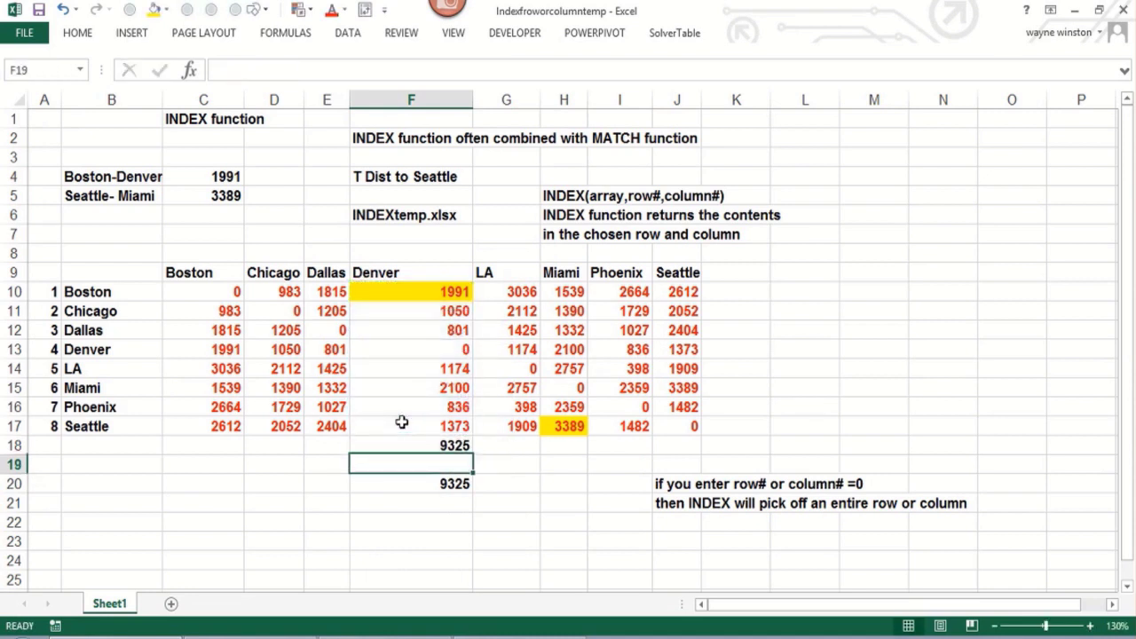
click(407, 450)
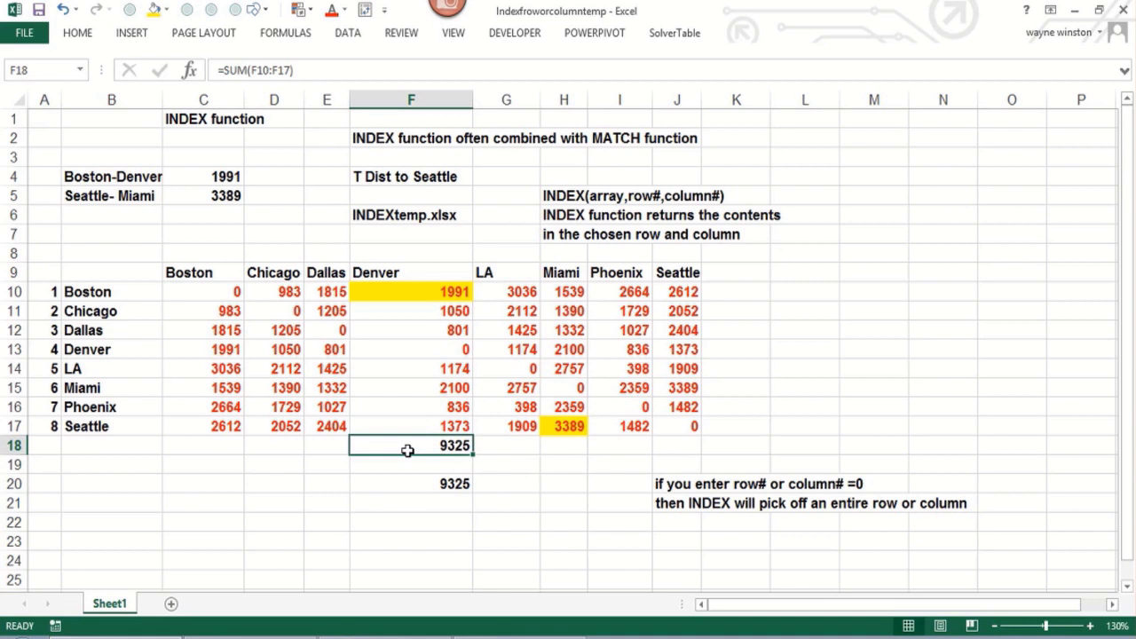
key(Delete)
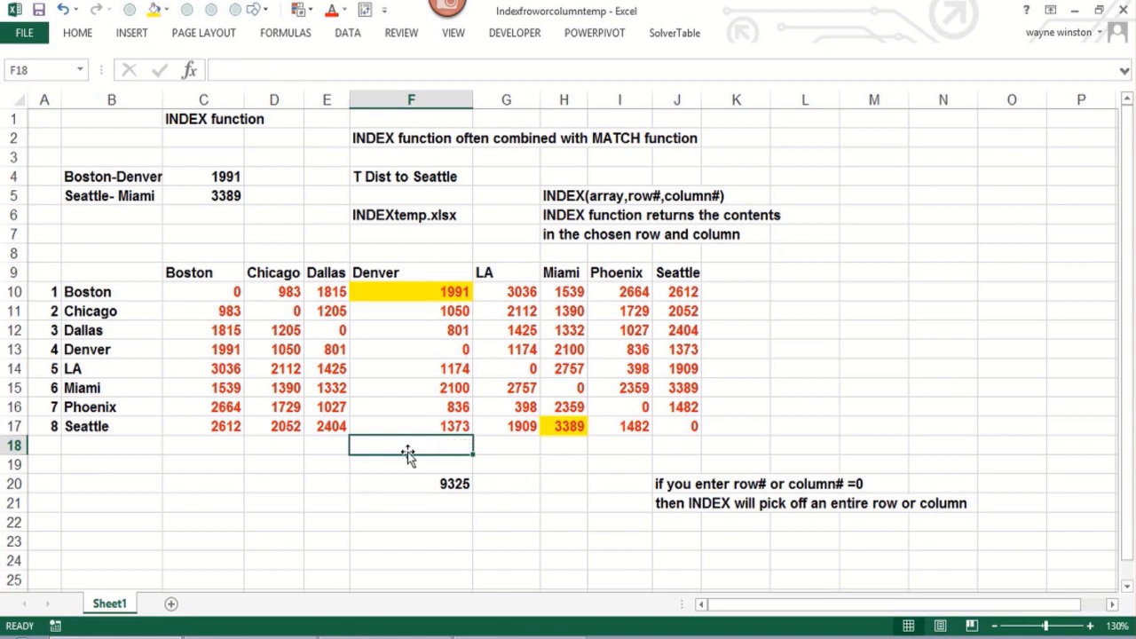
Step: Use AutoSum to total the Denver distances F10:F17 in cell F18
click(78, 34)
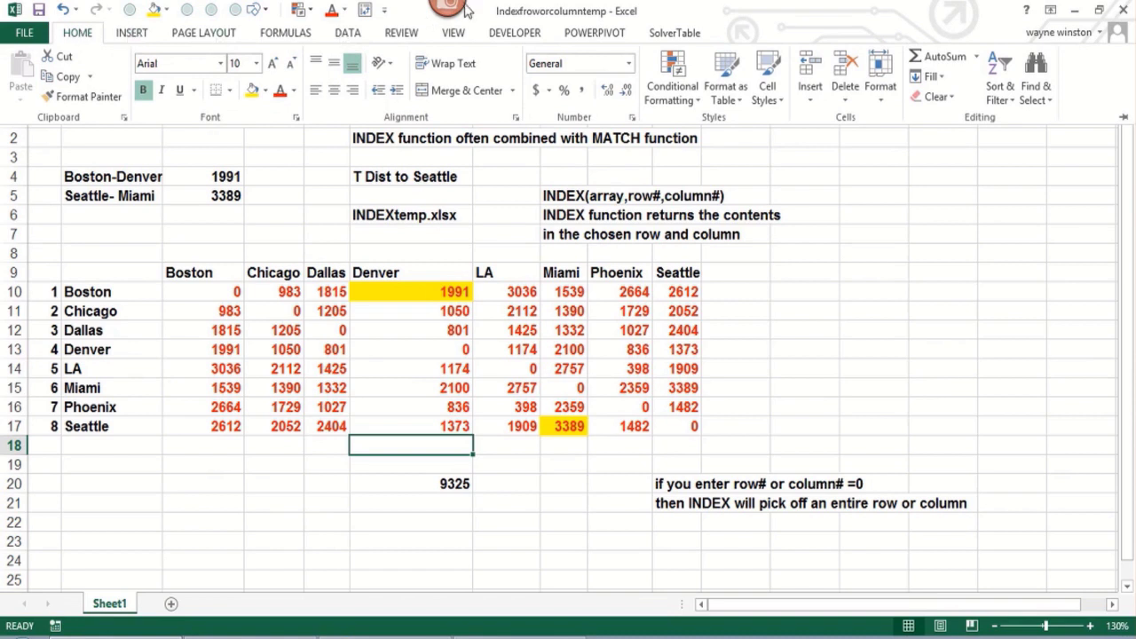
click(976, 57)
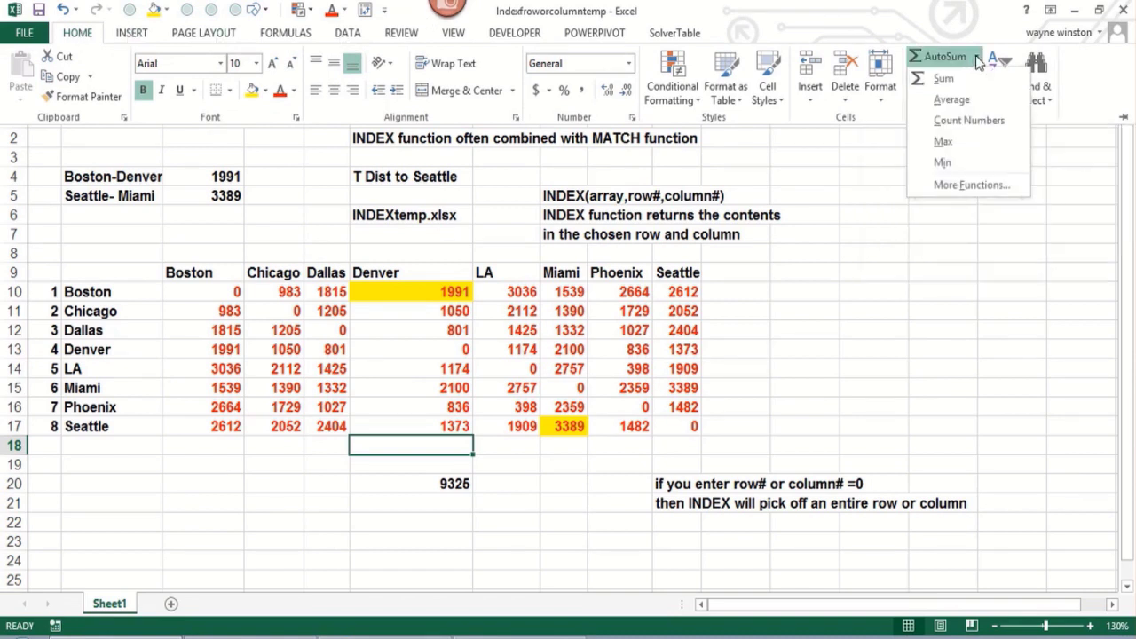
click(945, 78)
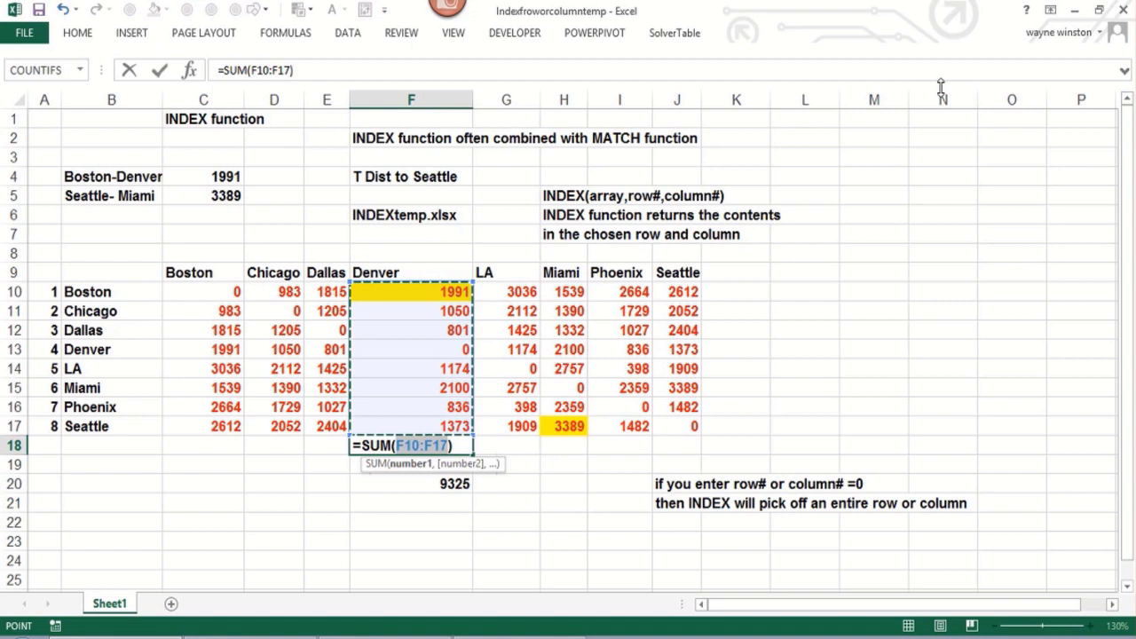
key(Return)
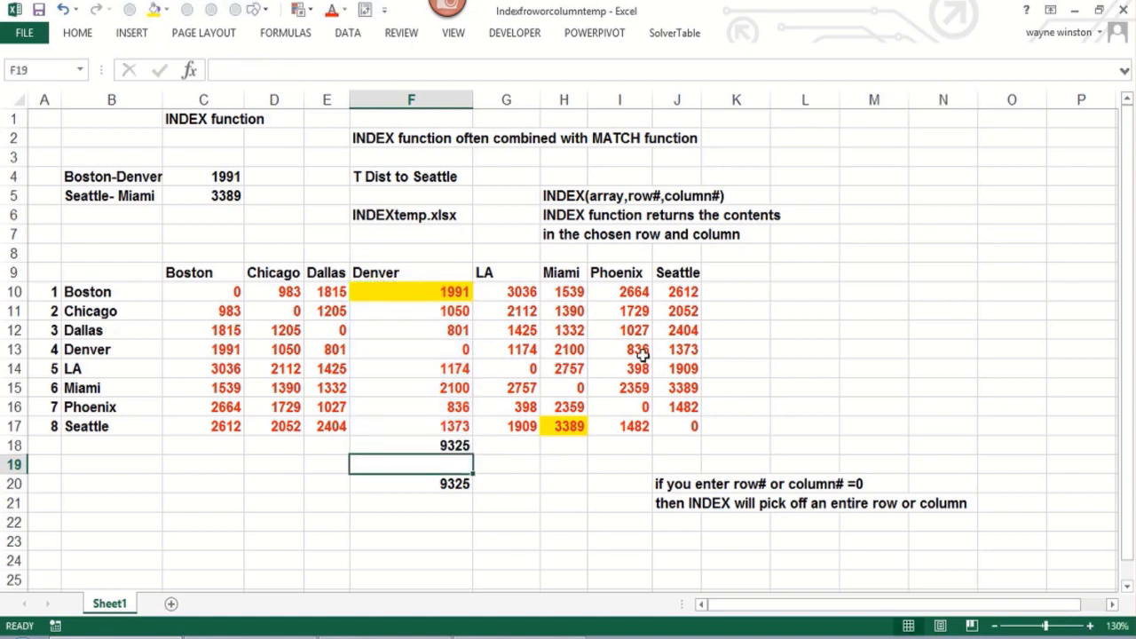
Step: Inspect the formula in F18 and the SUM of INDEX formula in F20, leaving both as they are
click(401, 449)
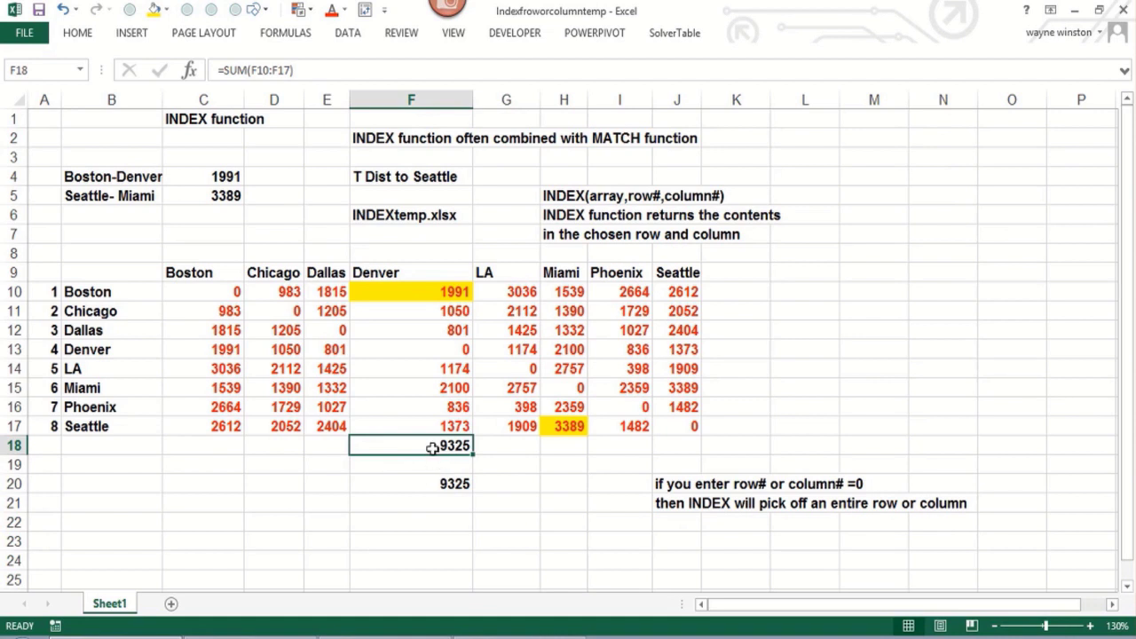
click(419, 483)
double_click(420, 482)
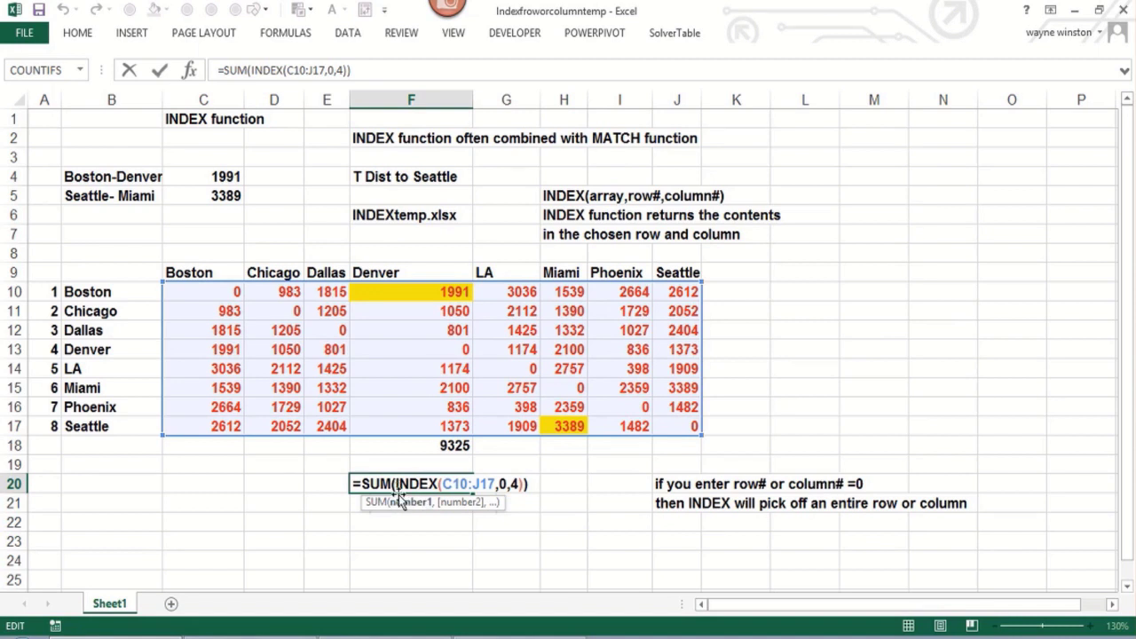
key(ctrl+Return)
Step: Enter the note "point to any part of formula and hit F9" in cell F22
click(383, 524)
text(p)
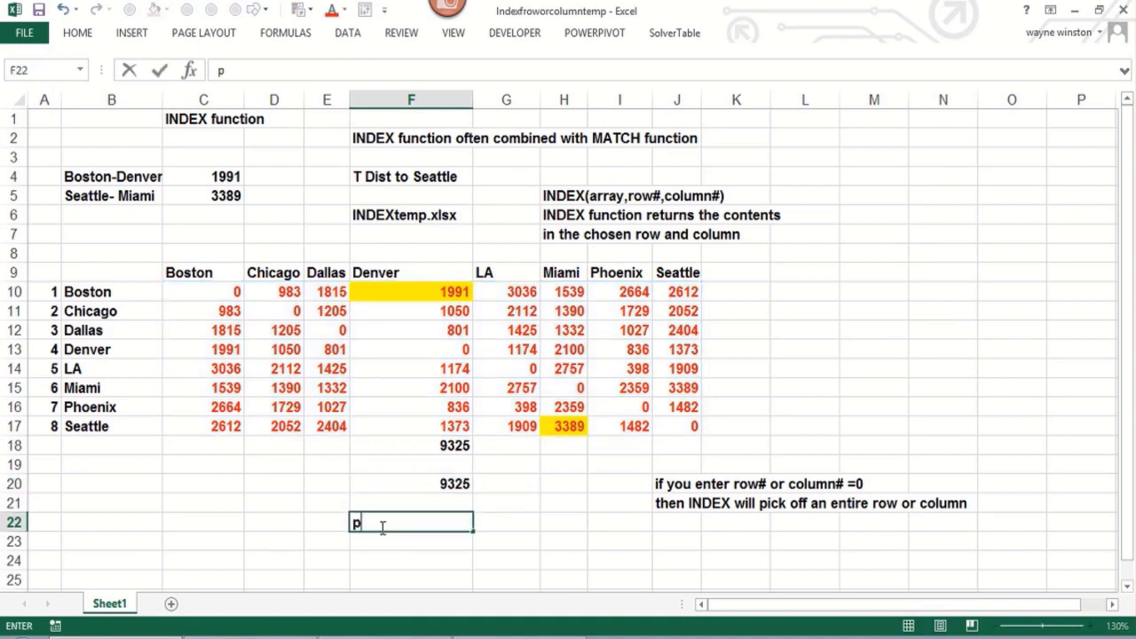
text(oint to any )
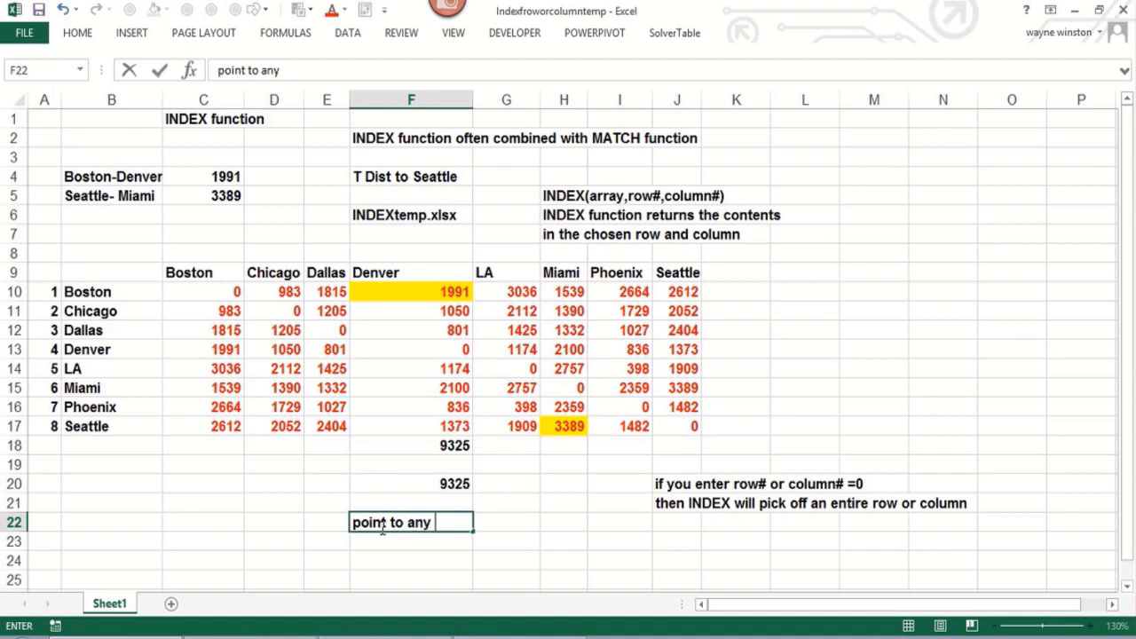
text(part of )
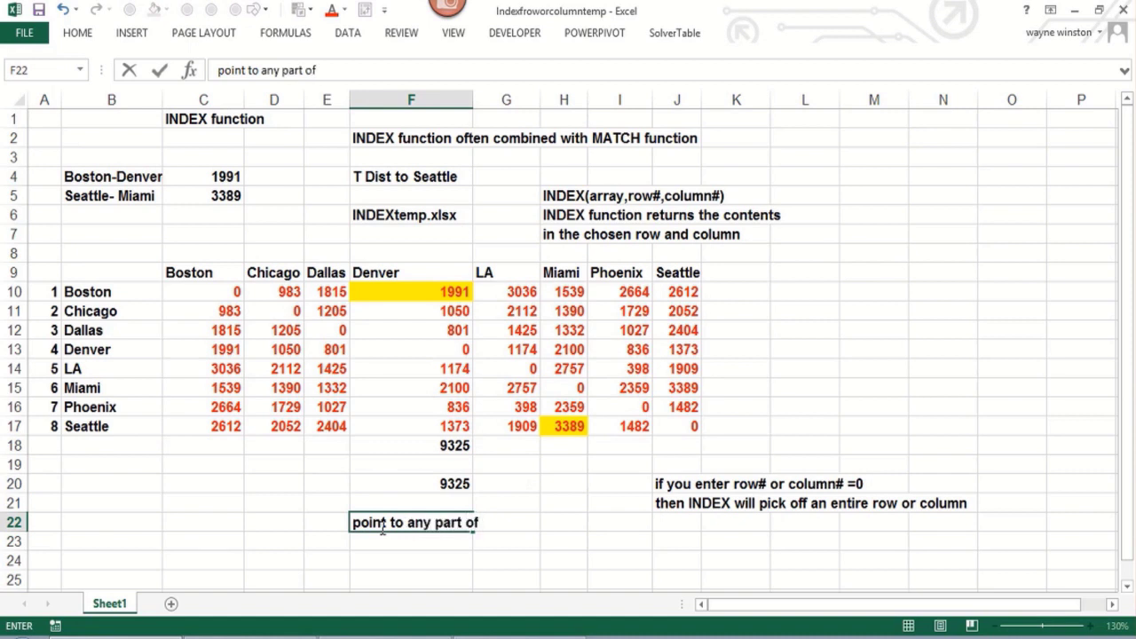
text(formula and )
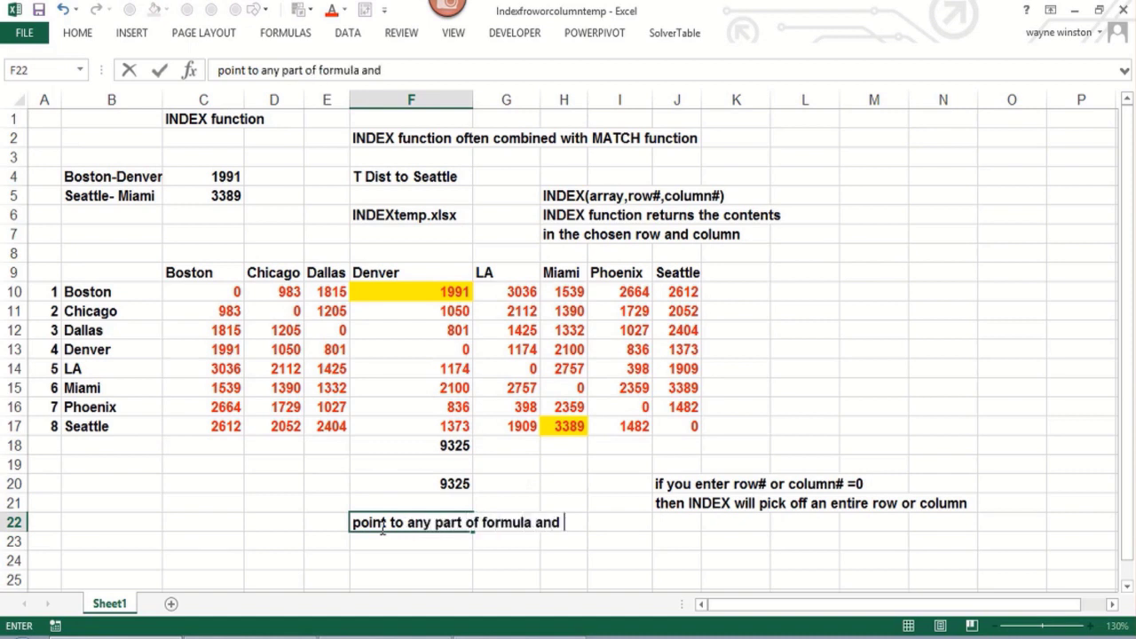
text(hit F9)
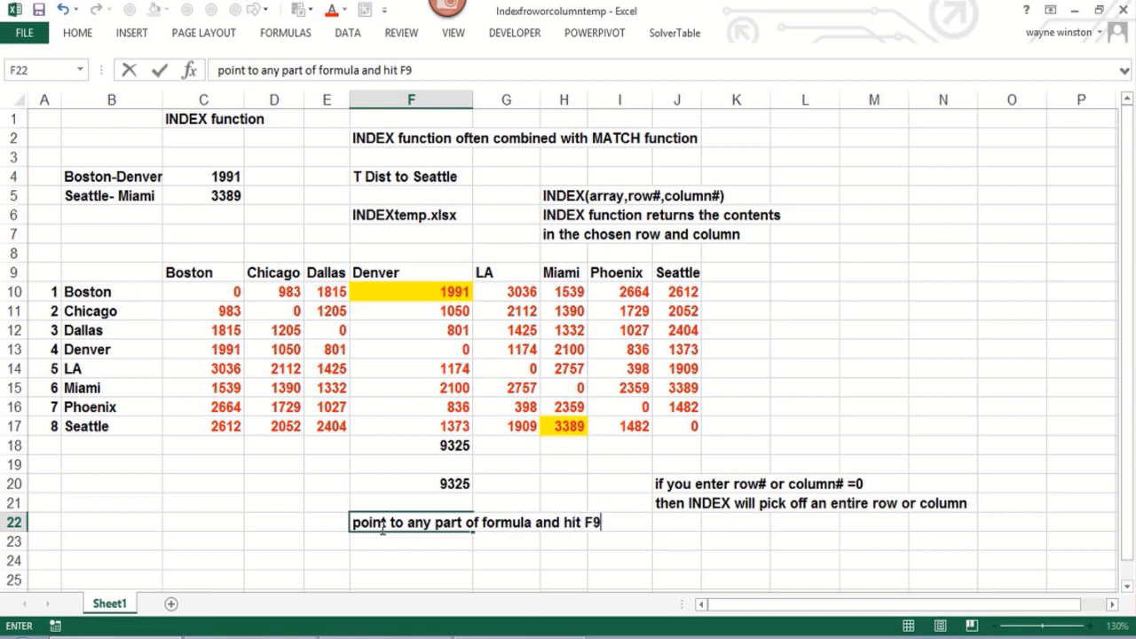
key(Return)
Step: Enter the note "you can see what that part of the formula does" in cell F23
text(yo)
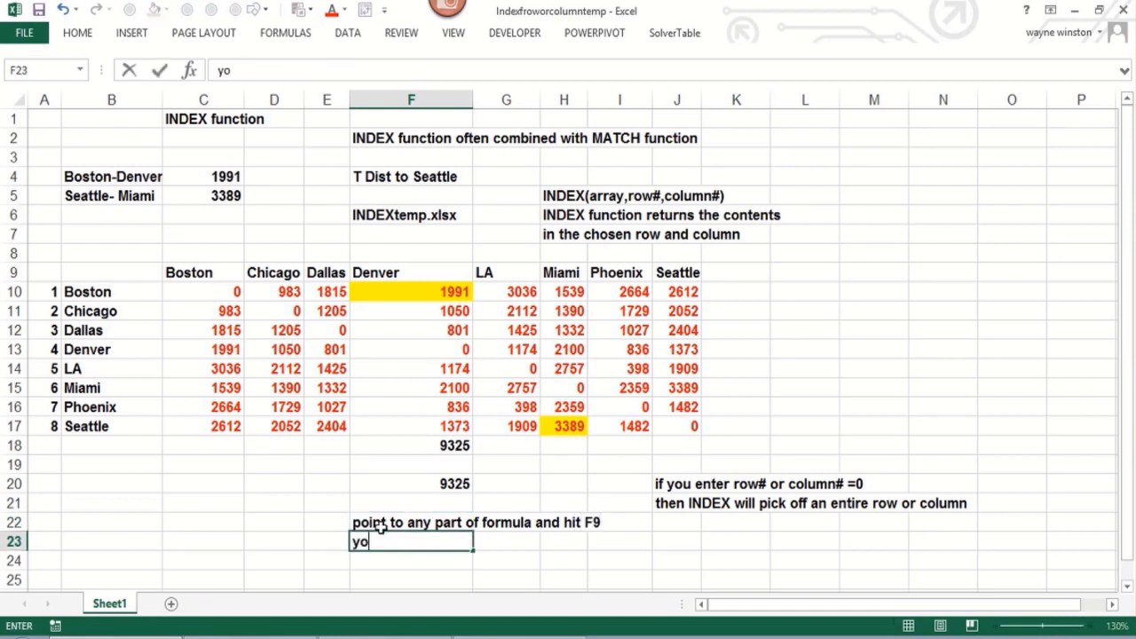
text(u can see what t)
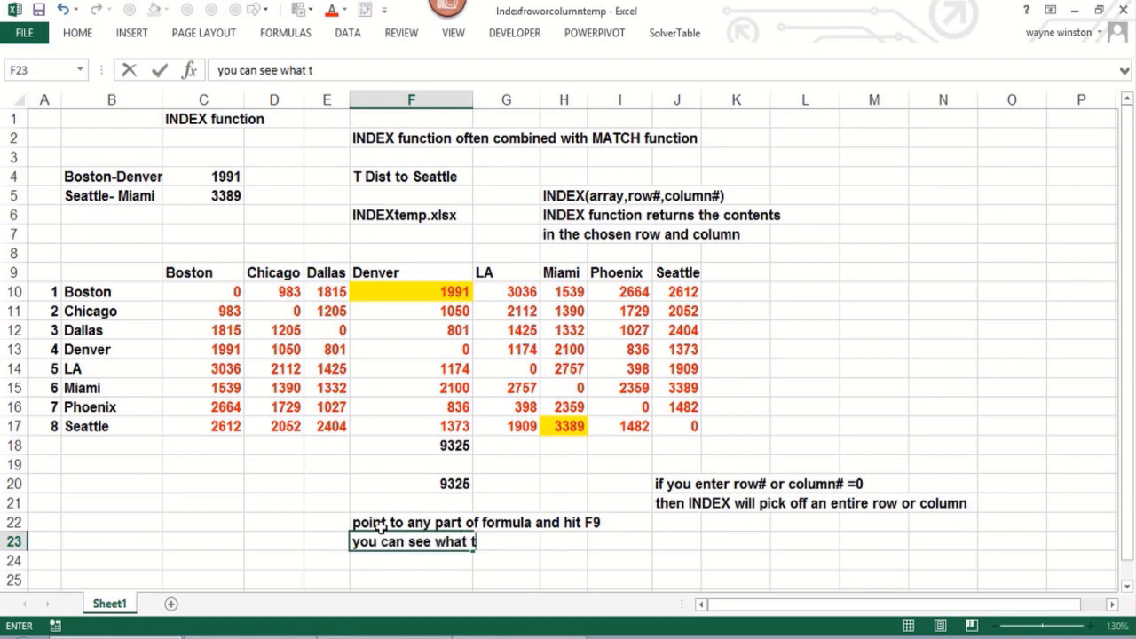
text(hat part of t)
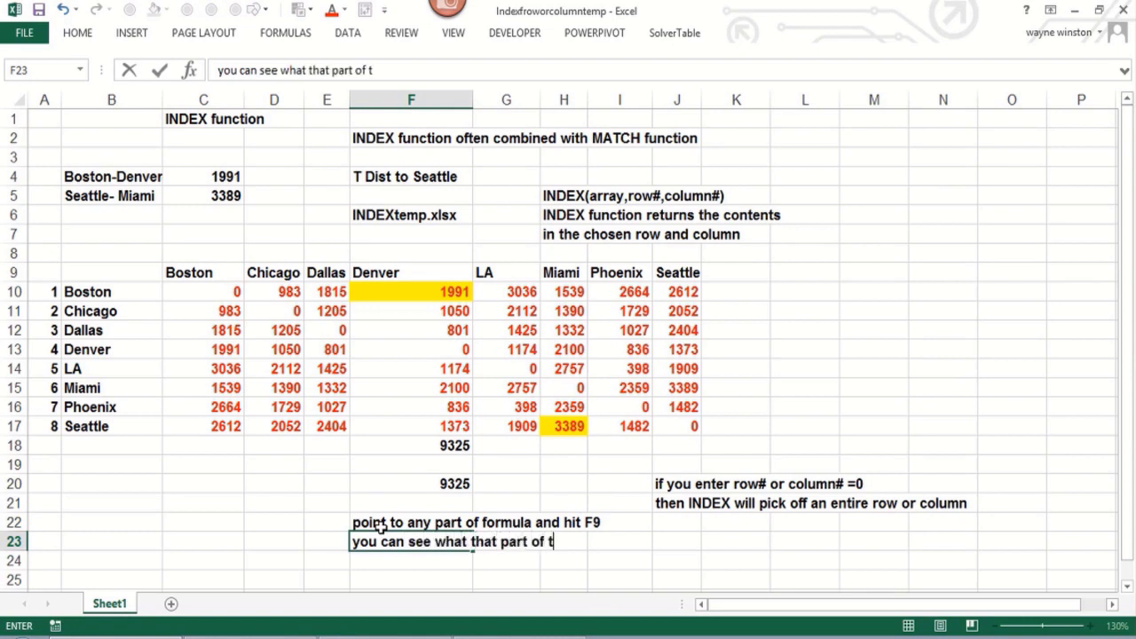
text(he formula does)
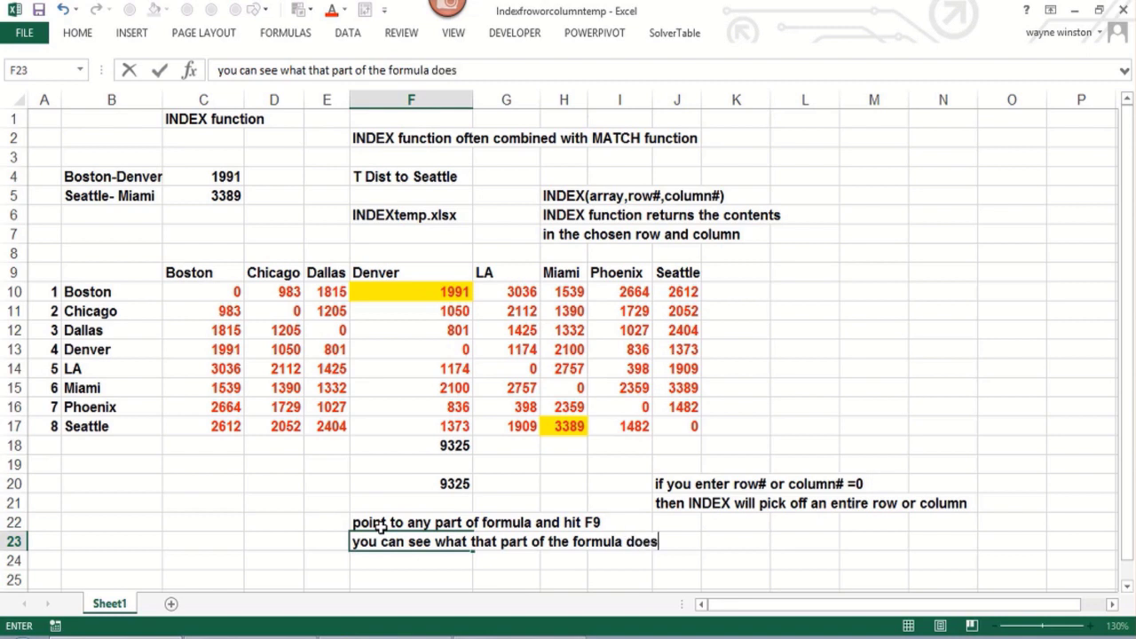
key(Return)
Step: Evaluate only the INDEX(C10:J17,0,4) part of the formula in F20 to view its array, leaving the original formula in place
click(374, 484)
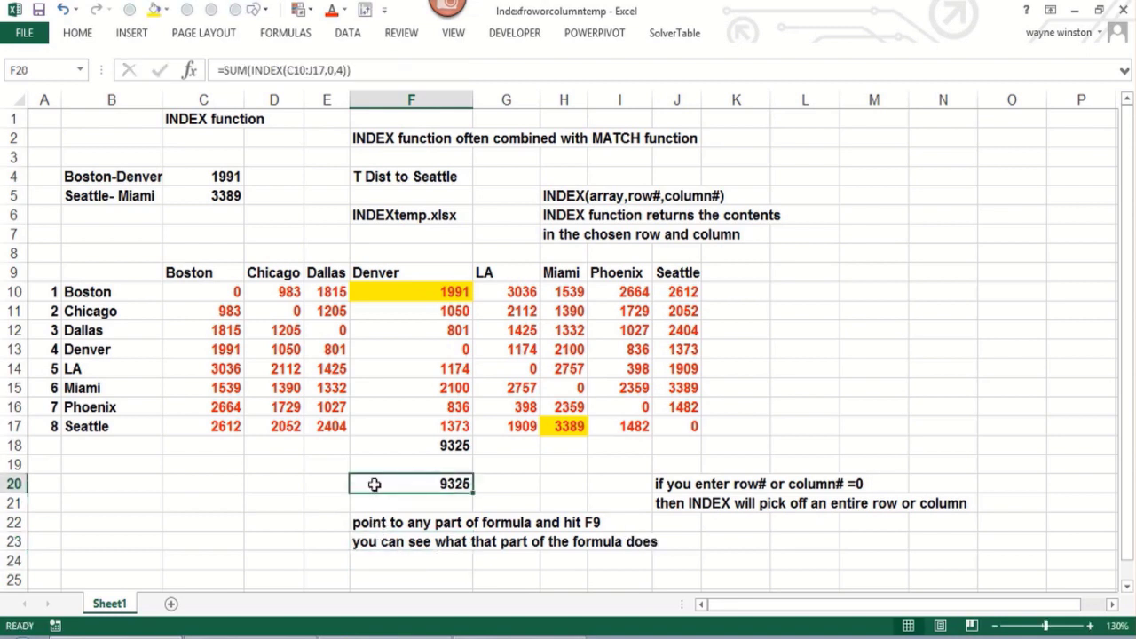
double_click(374, 483)
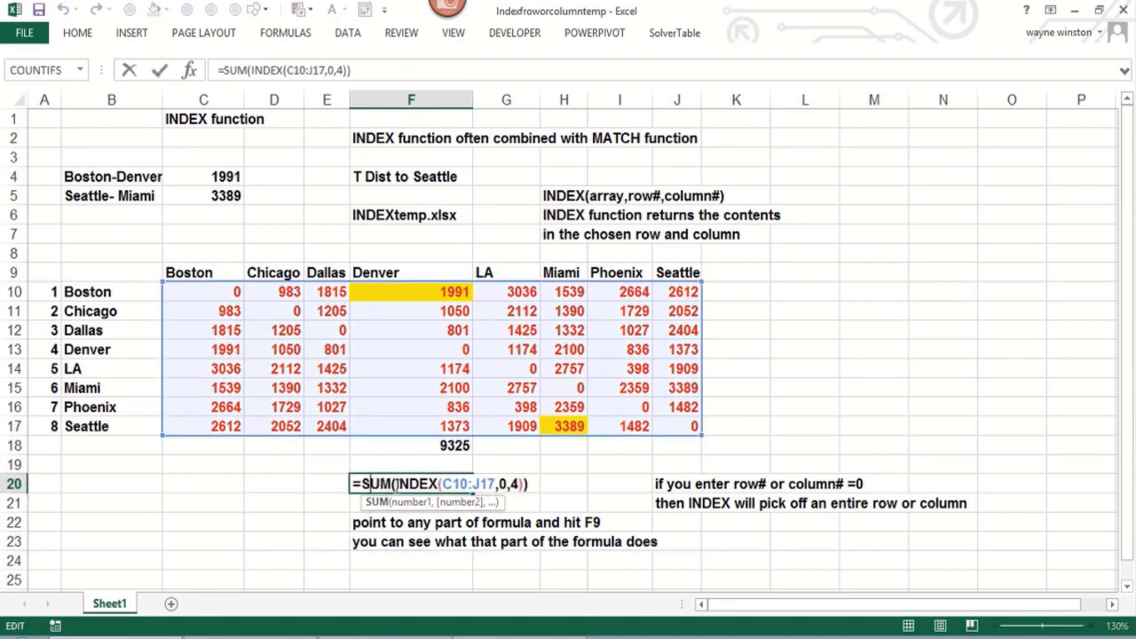
drag(395, 484, 519, 494)
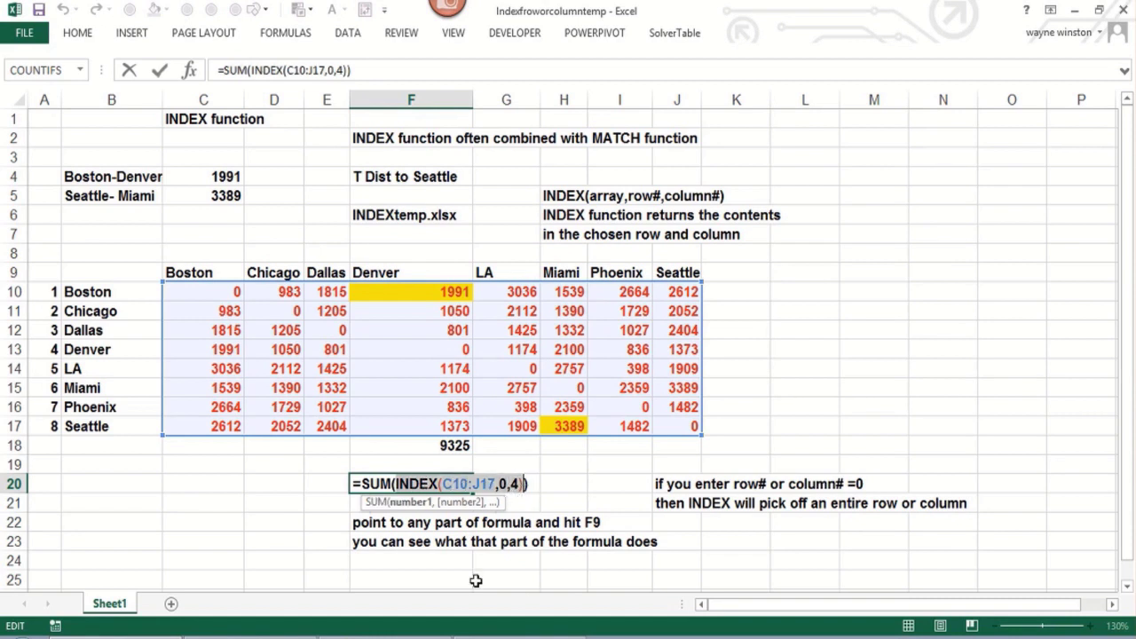
key(F9)
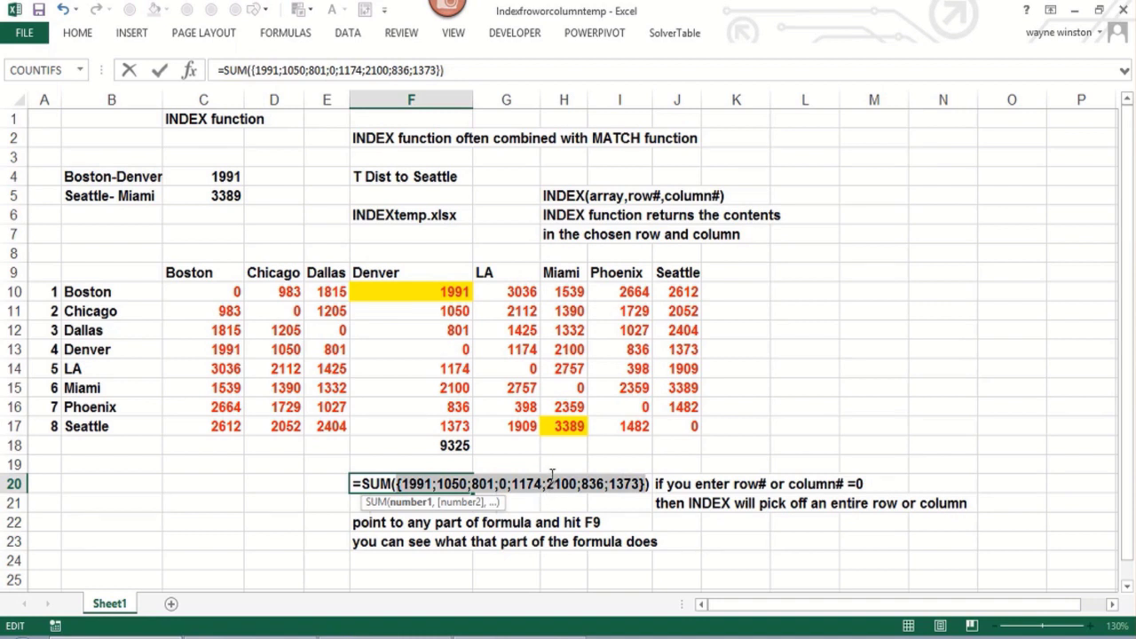
key(Escape)
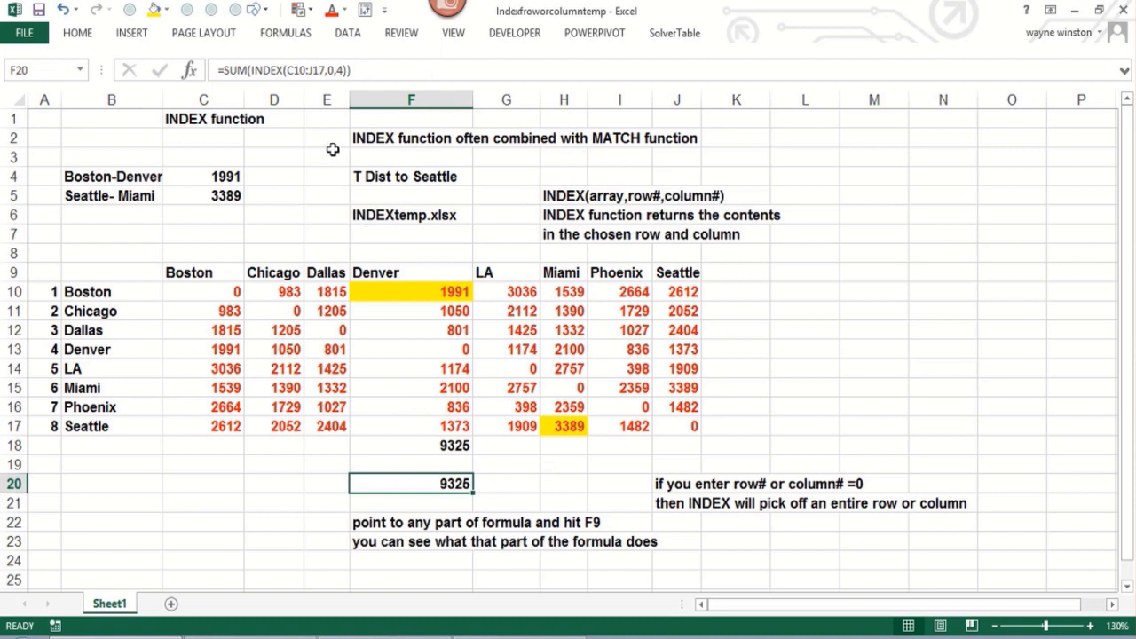
key(F2)
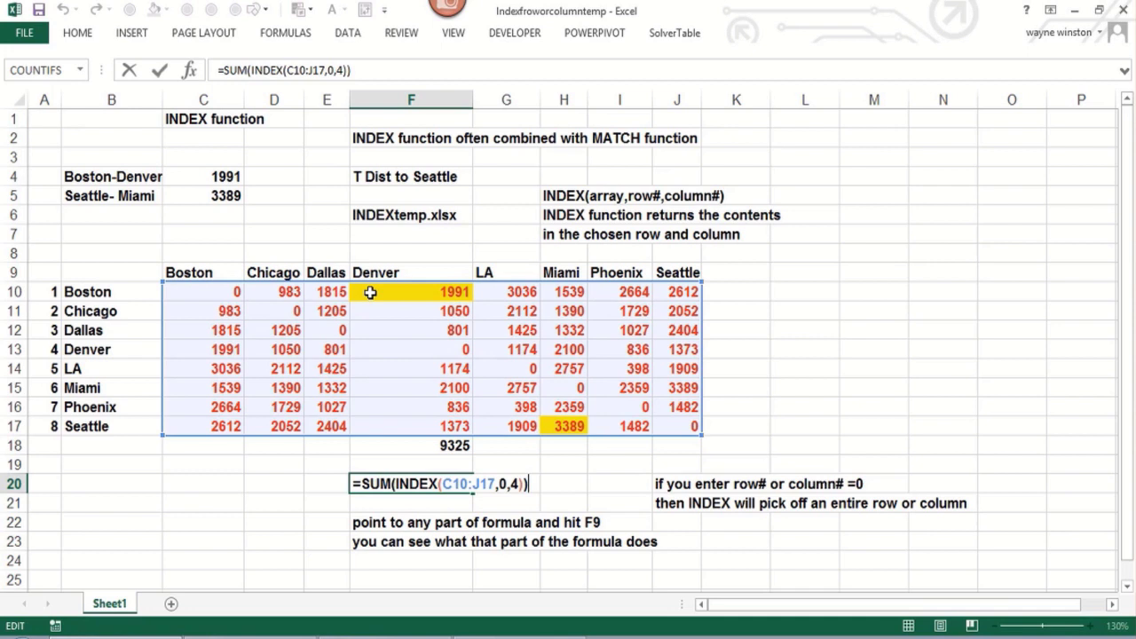
key(Return)
key(Up)
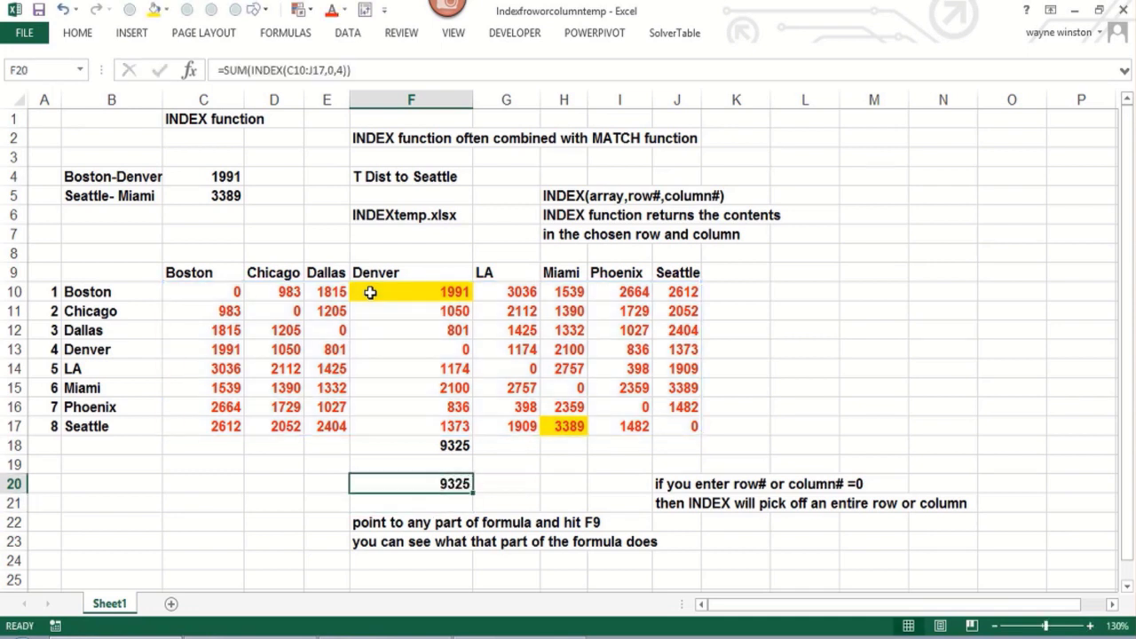
Step: Show the formula of F20 as text in G20 with =FORMULATEXT(F20), and widen column G to fit it
key(Right)
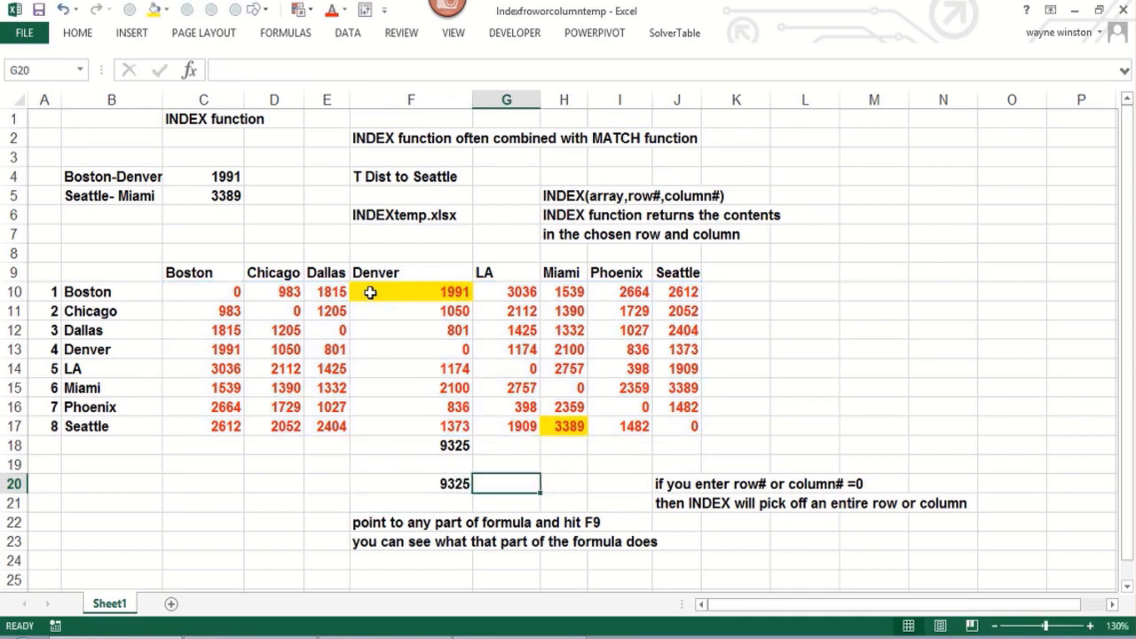
text(=formu)
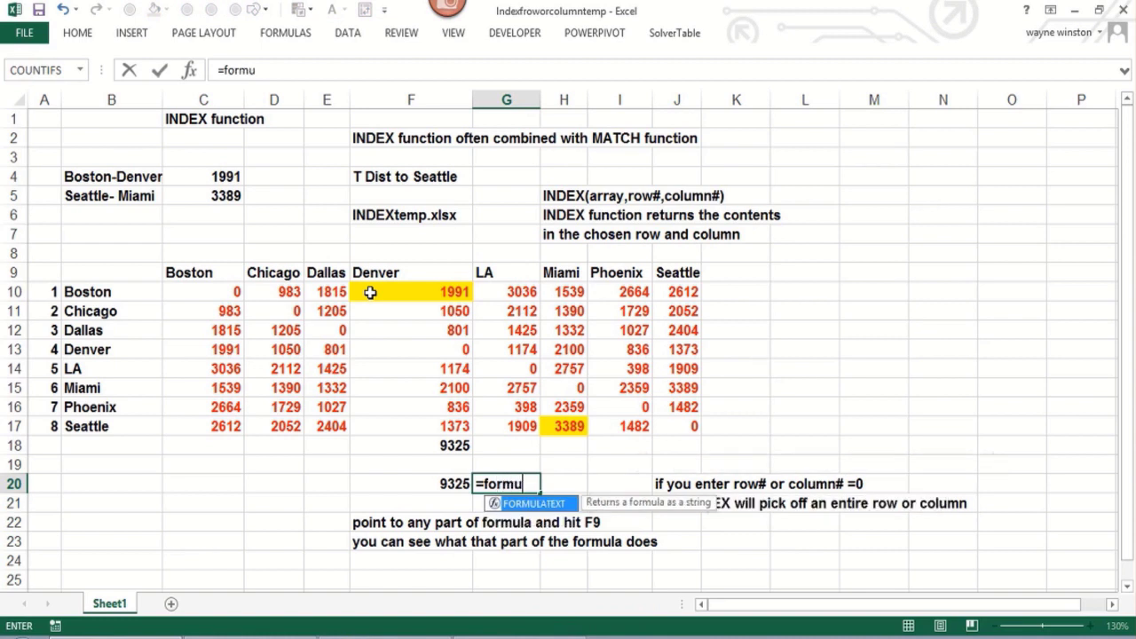
text(la)
double_click(525, 506)
click(446, 483)
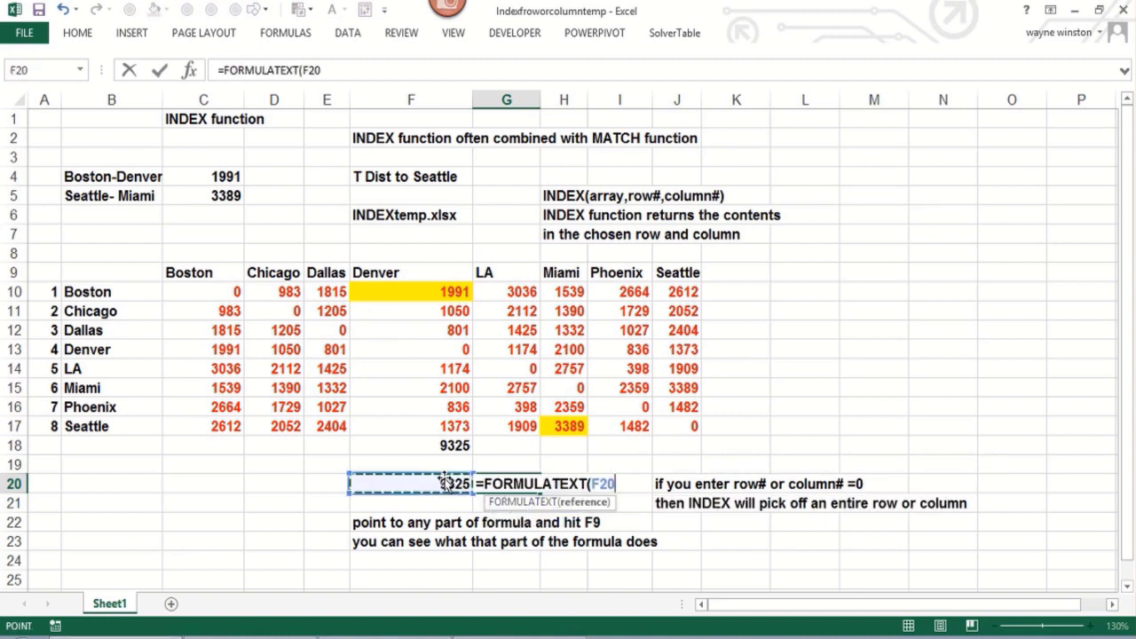
text())
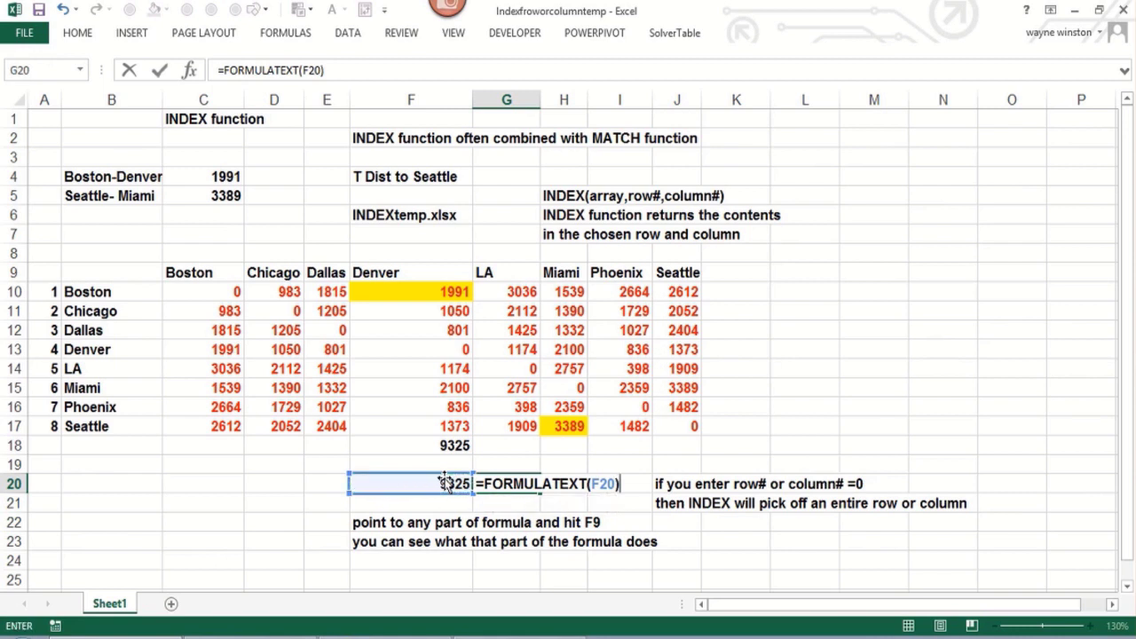
key(Return)
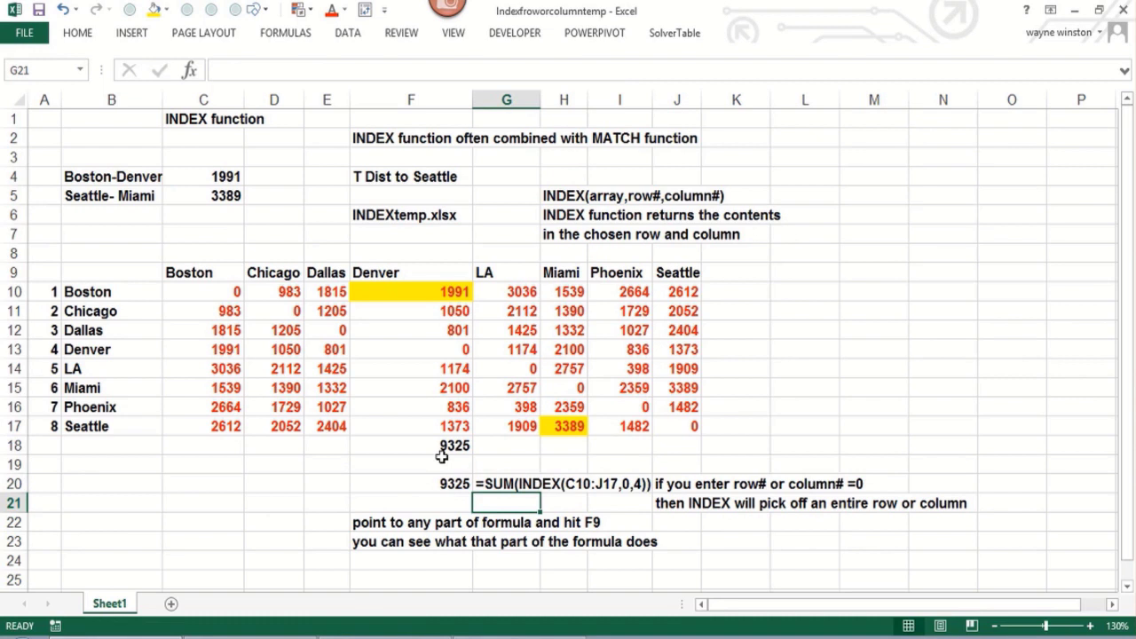
drag(539, 96, 596, 101)
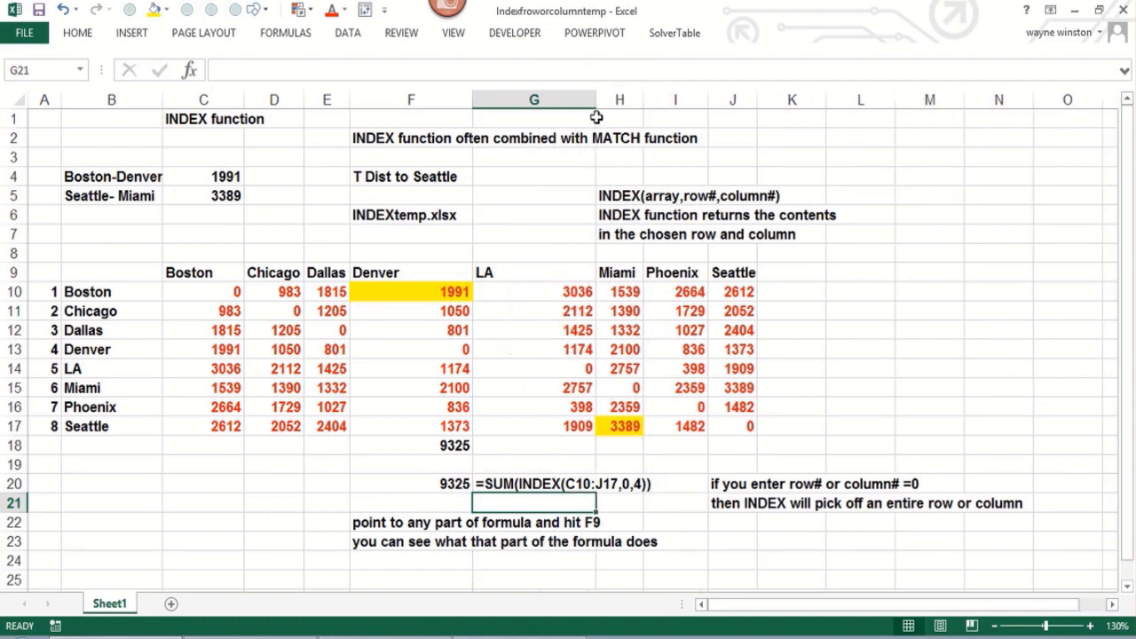
Step: Sum the Denver row of the distance table in F21 with the formula =SUM(INDEX(C10:J17,4,0))
click(391, 504)
text(=sum)
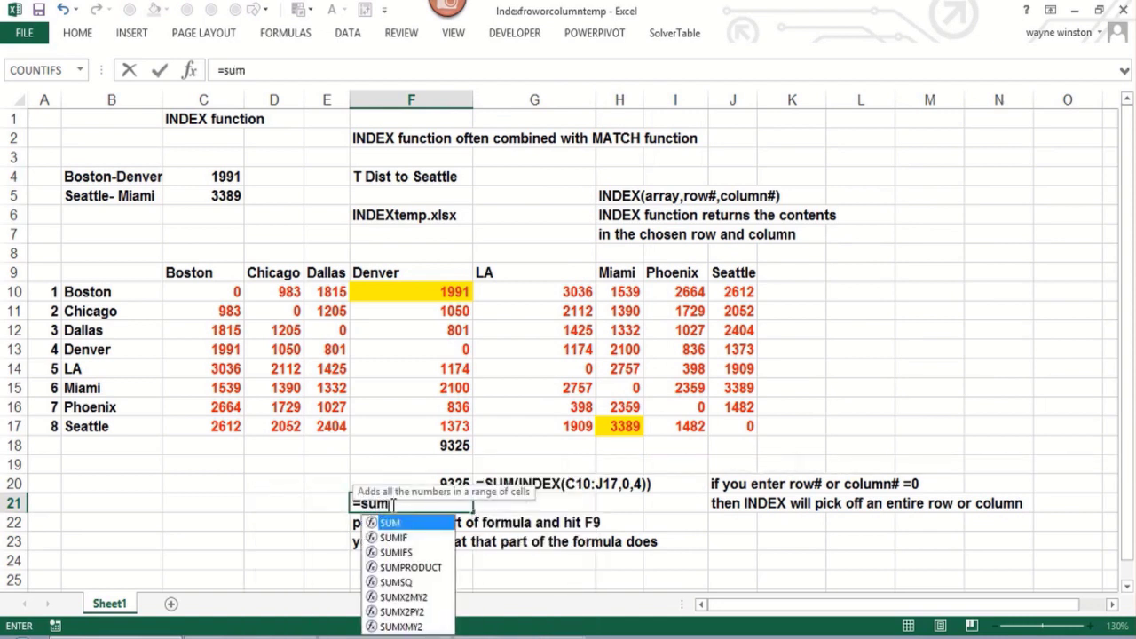
text((index)
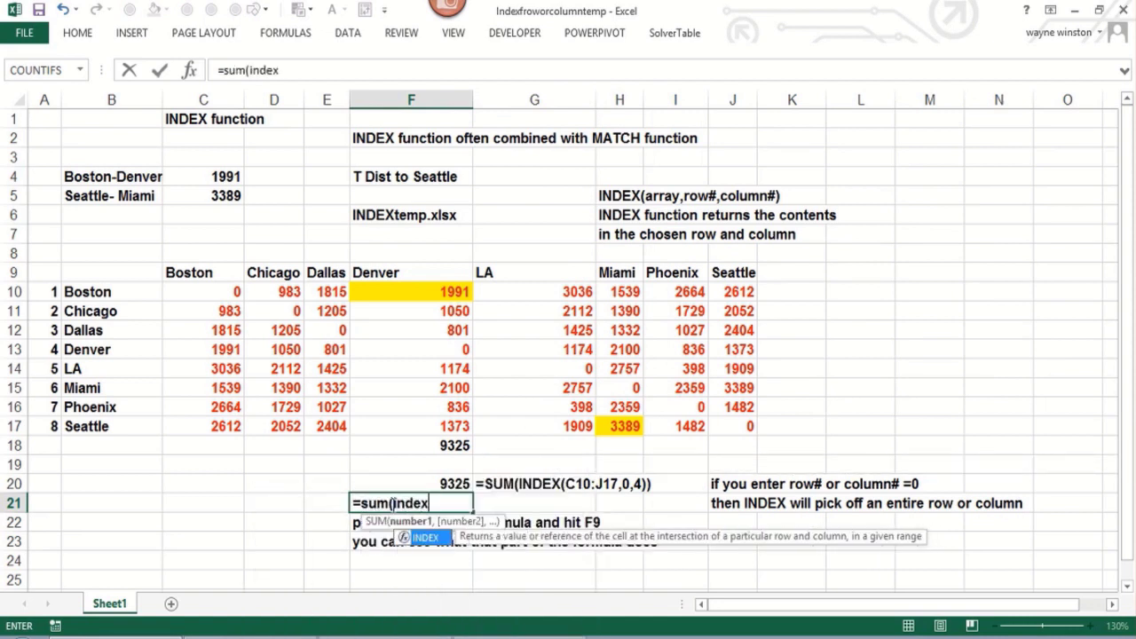
text(()
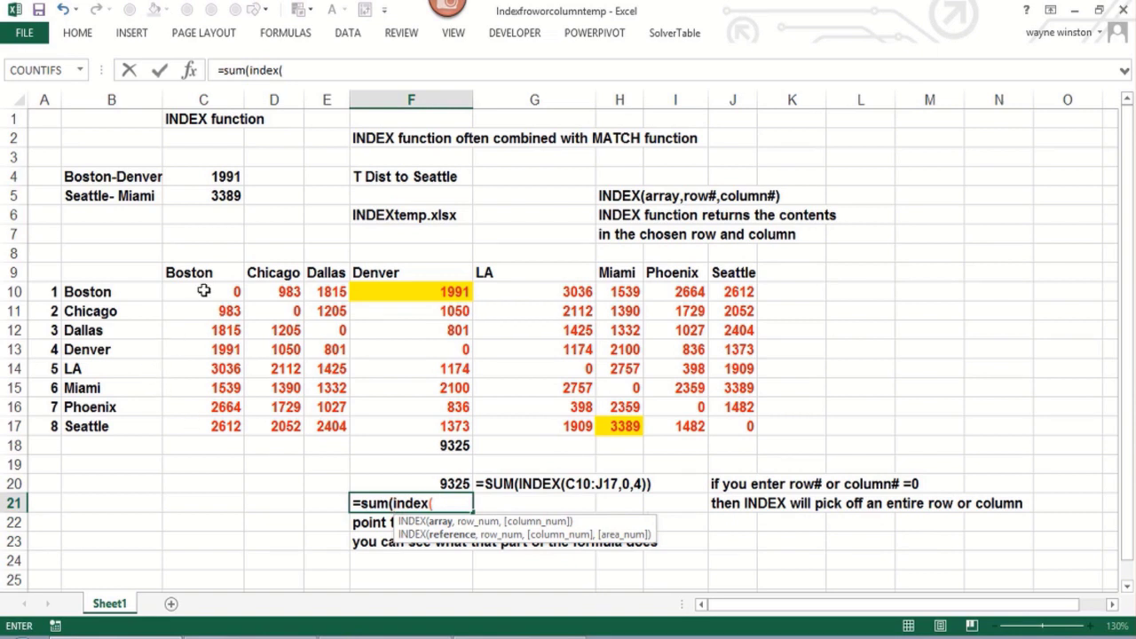
drag(203, 290, 734, 429)
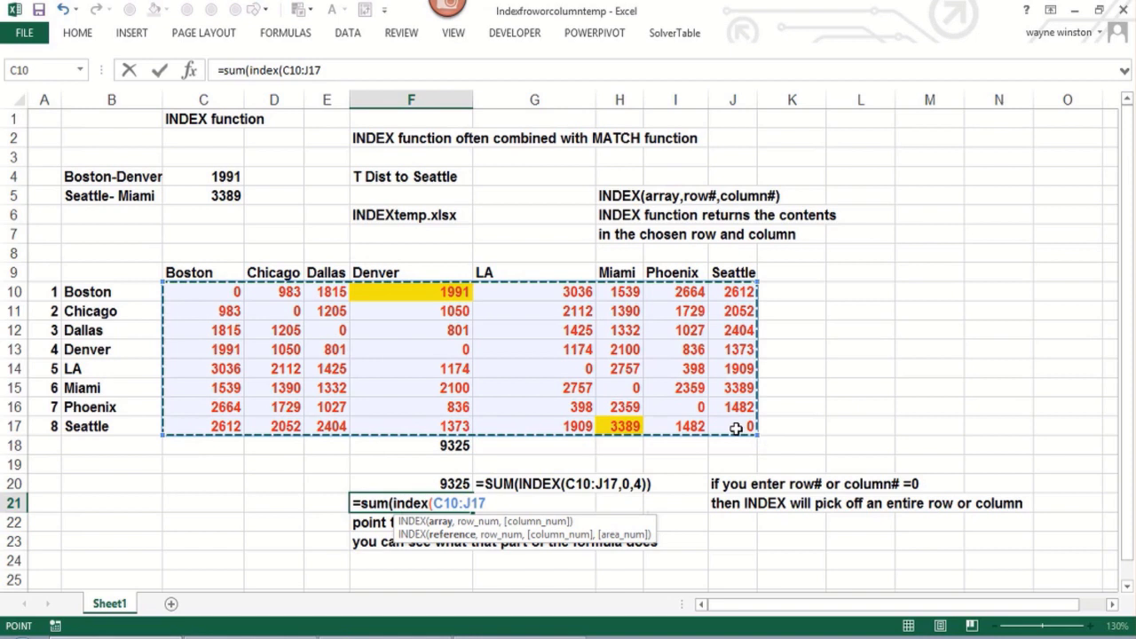
text(,4,0)
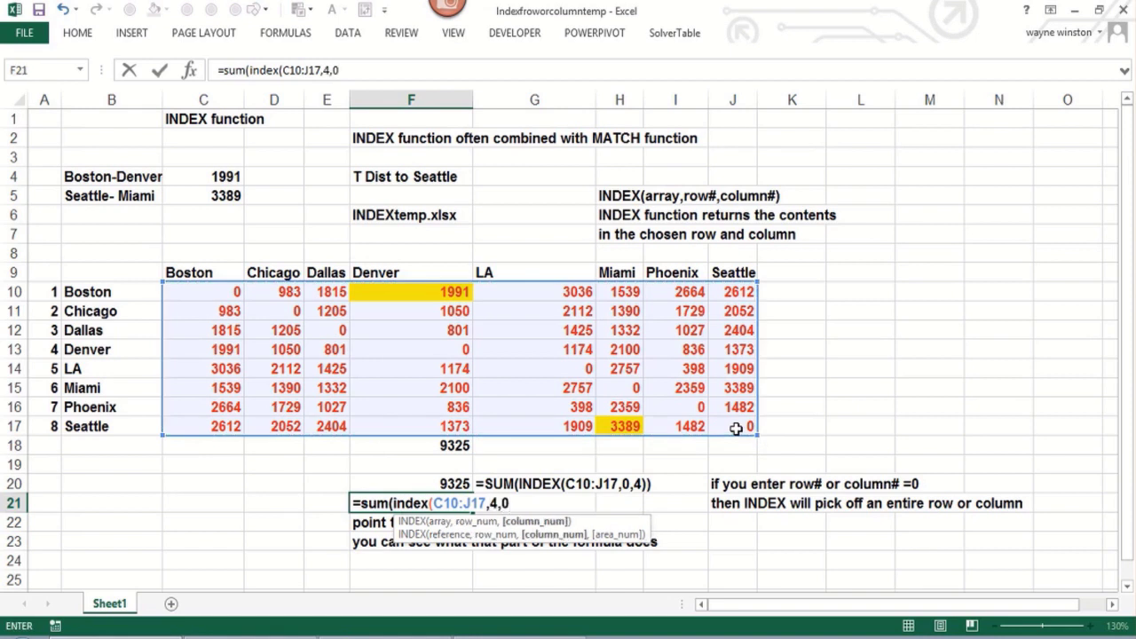
text()))
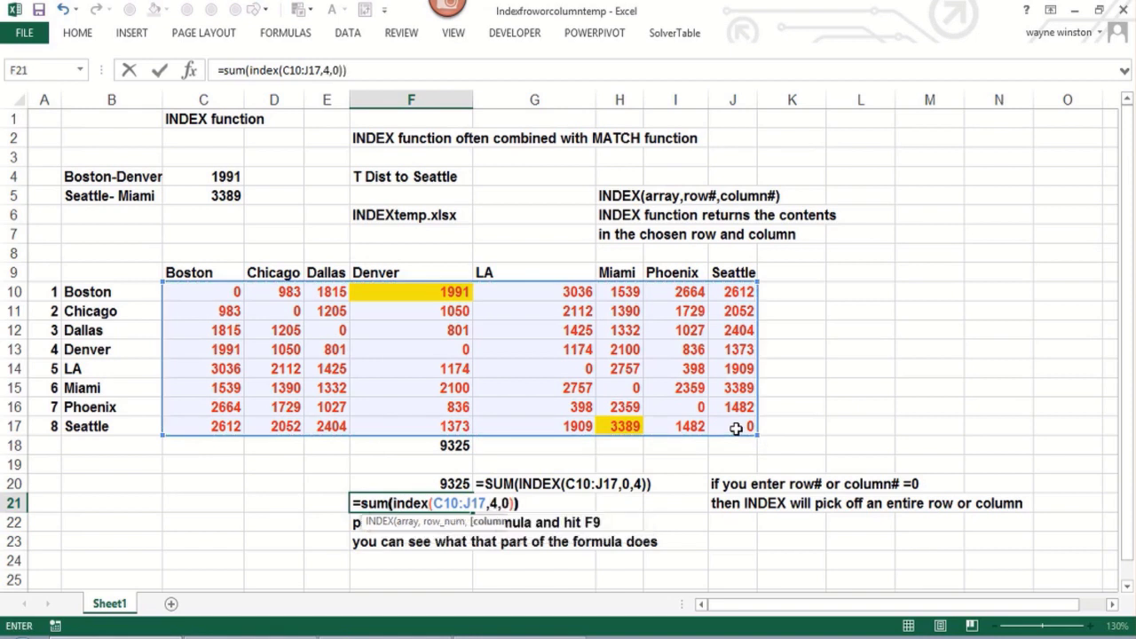
text())
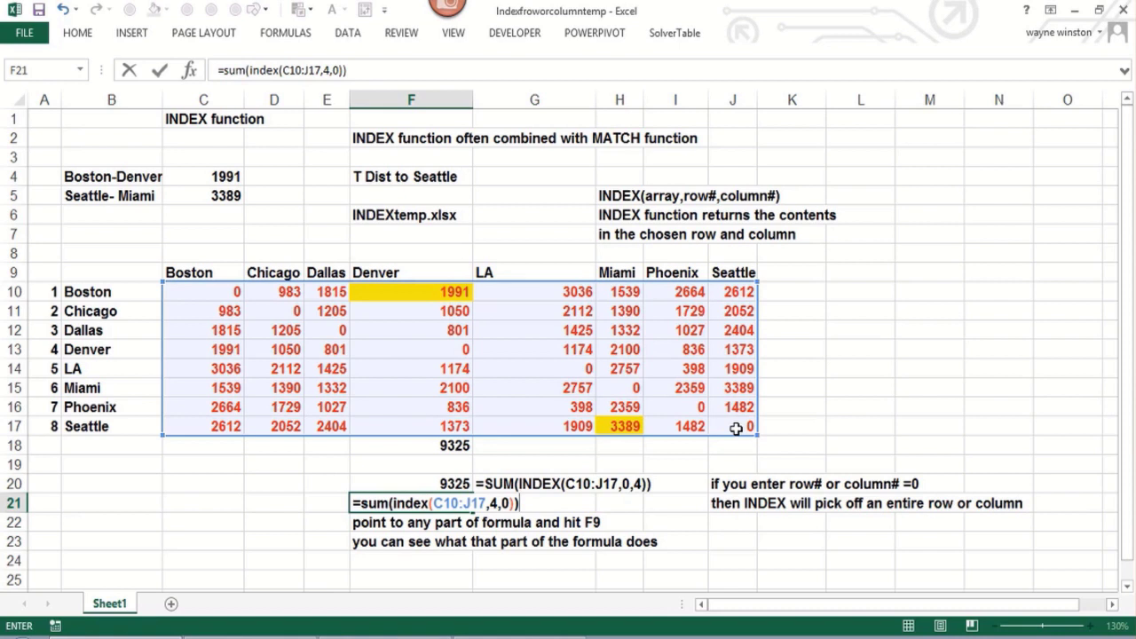
key(Return)
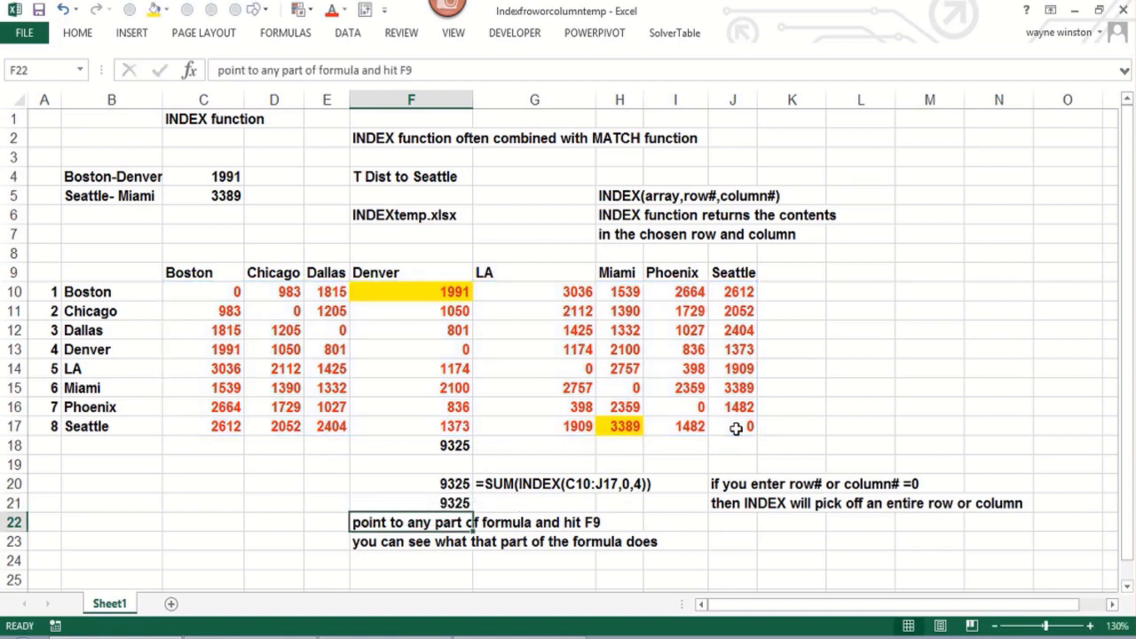
key(Up)
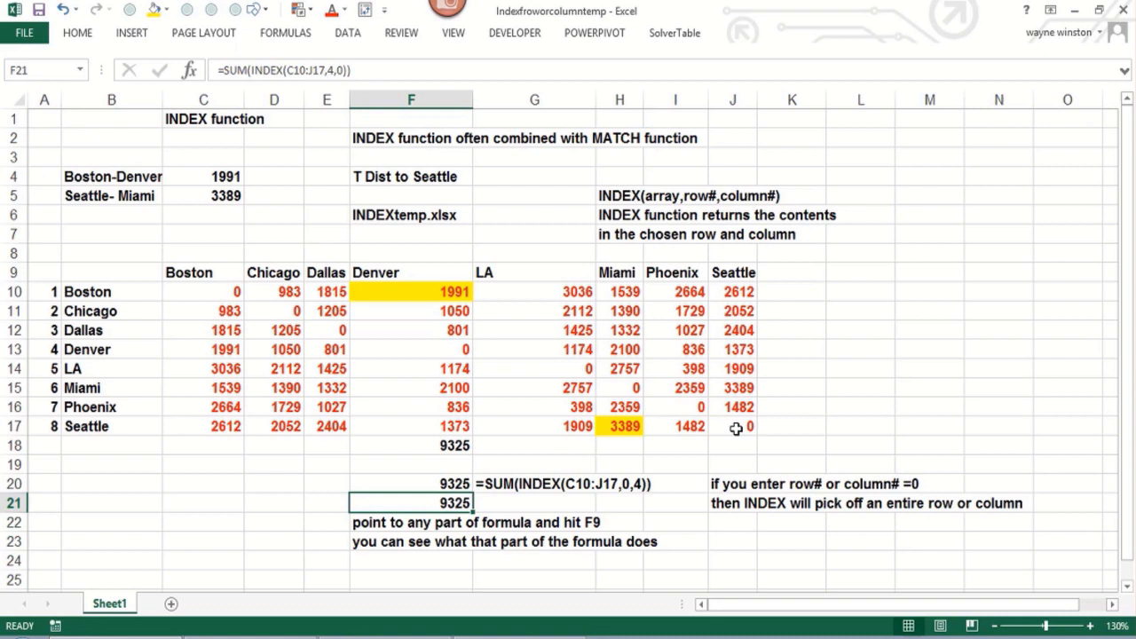
Step: Copy the FORMULATEXT formula in G20 down beside the Denver row sum in F21
click(565, 484)
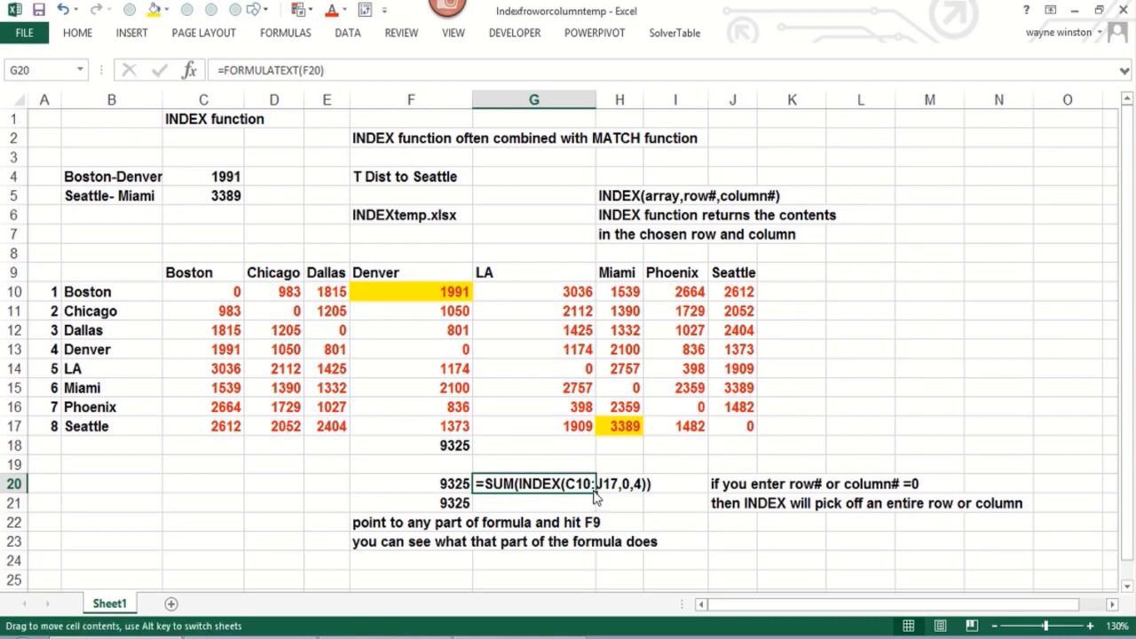
drag(595, 493, 595, 522)
click(528, 565)
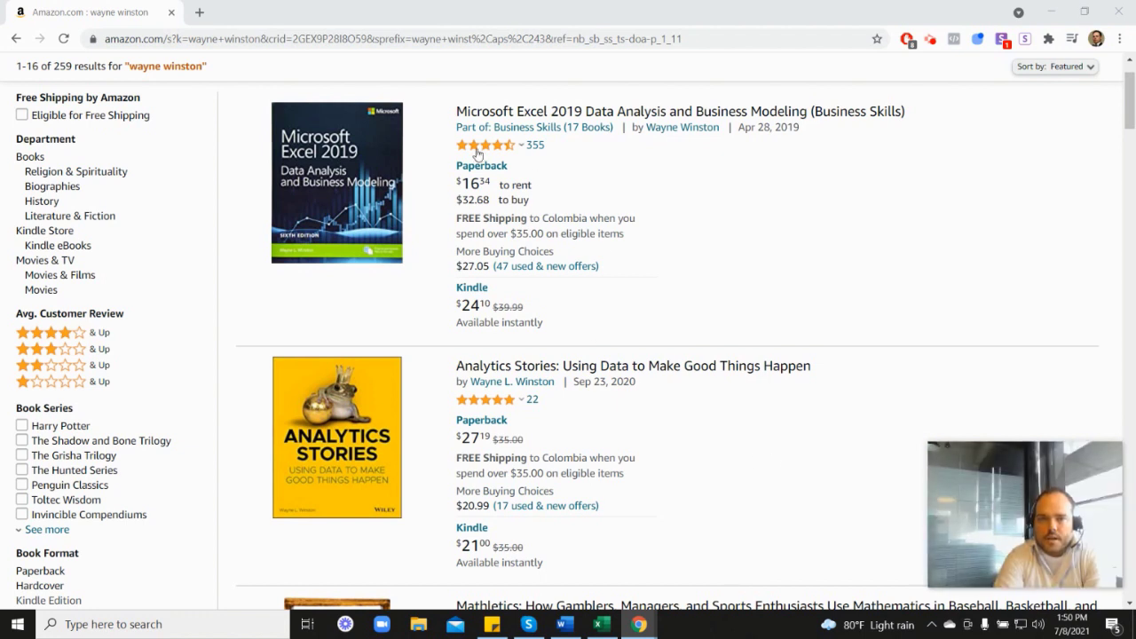
Step: Look through the author's analytics books in the Amazon search results in the browser, including Marketing Analytics
mouse_move(485, 152)
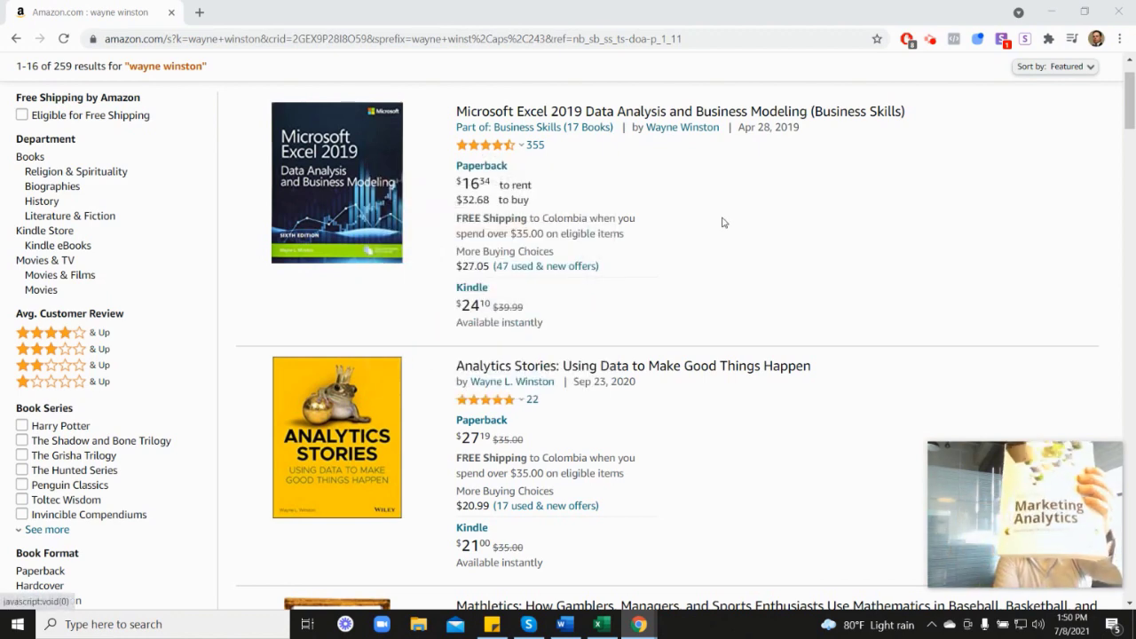
scroll(994, 355, down, 6)
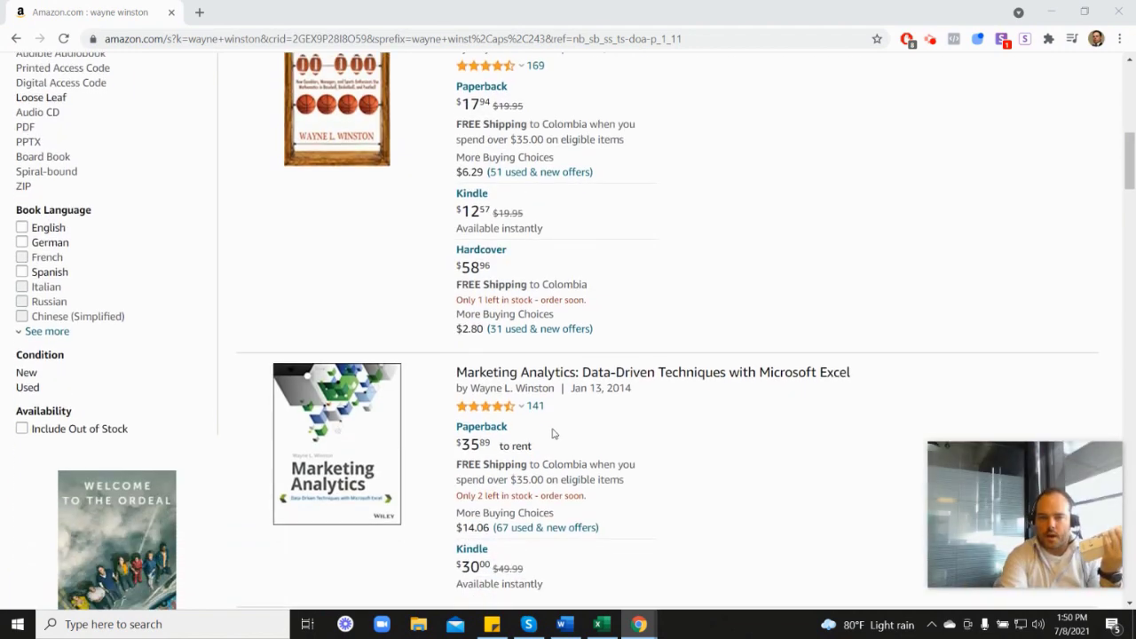
scroll(552, 433, down, 1)
mouse_move(519, 330)
scroll(660, 338, up, 3)
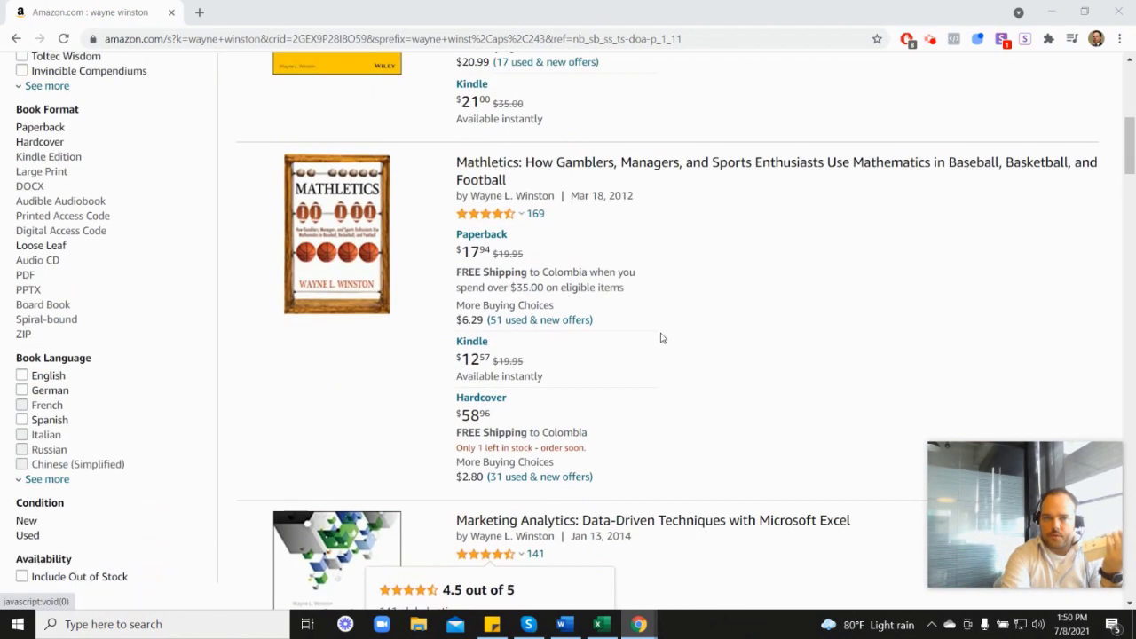
scroll(660, 338, up, 3)
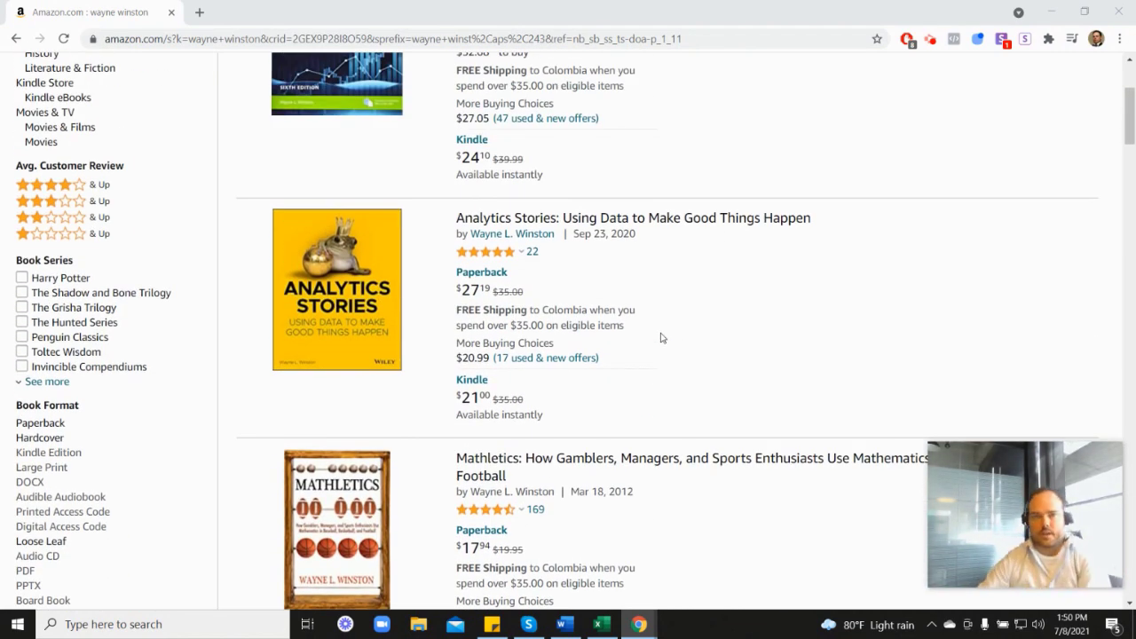